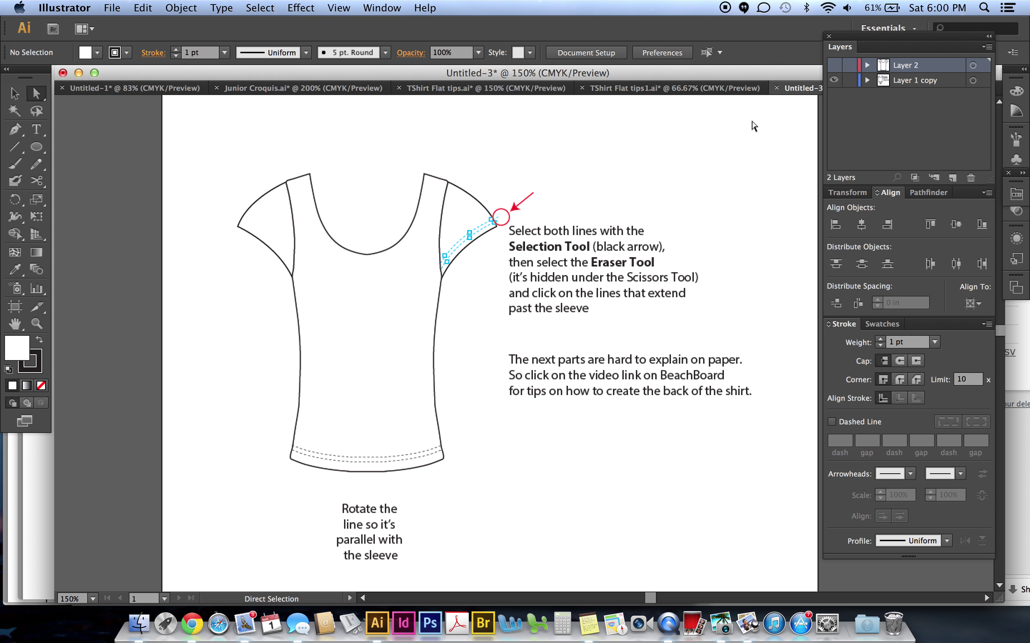
Hide the instruction layer, show Layer 2, and test-nudge the neckline anchors up, then undo.
left_click(834, 80)
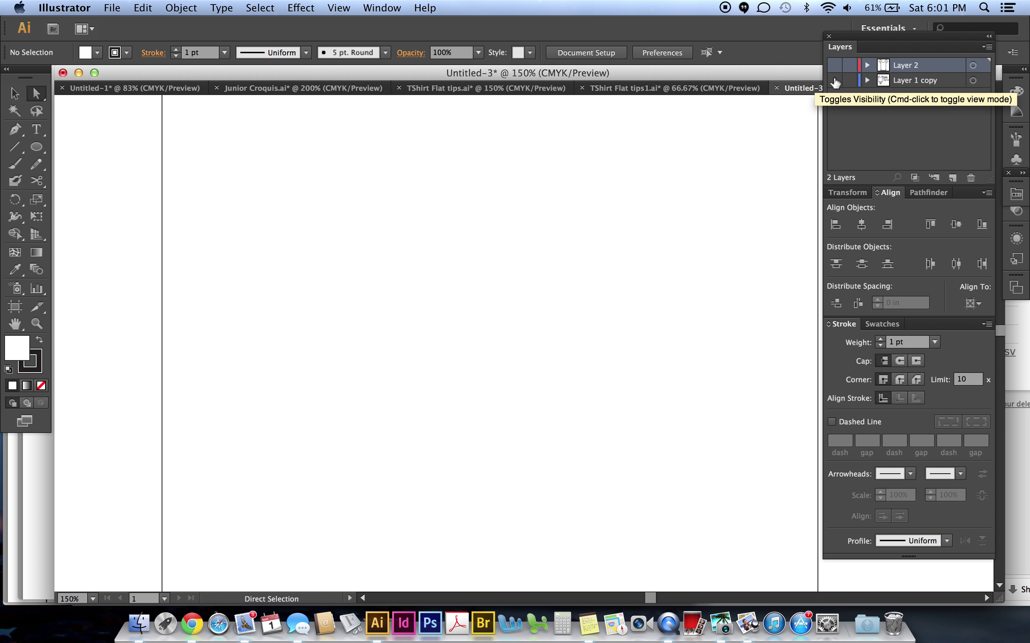
left_click(835, 65)
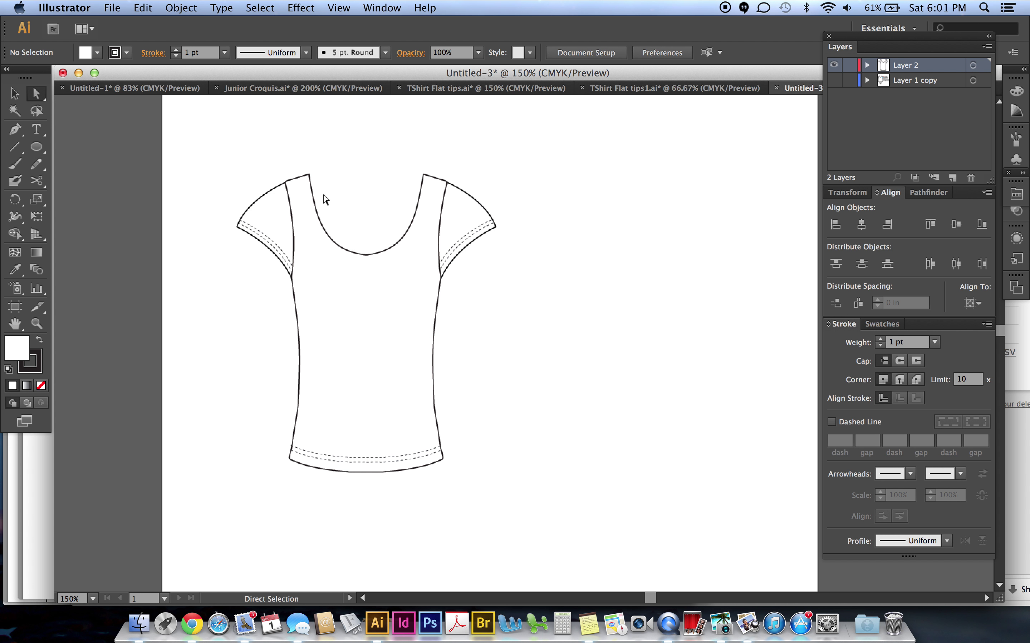
left_click_drag(323, 197, 412, 282)
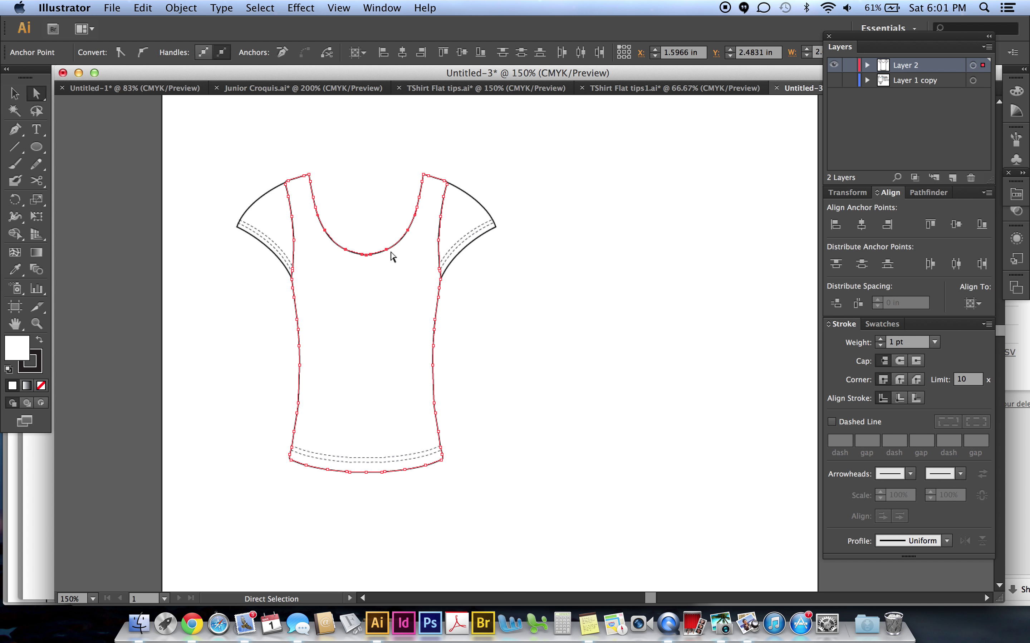
key("Up")
key("Up")
key("Up")
key("Up")
key("Up")
key("Up")
key("Up")
key("Up")
key("Up")
key("Up")
key("Up")
key("Up")
key("Up")
key("Up")
key("Up")
key("Up")
key("Up")
key("Up")
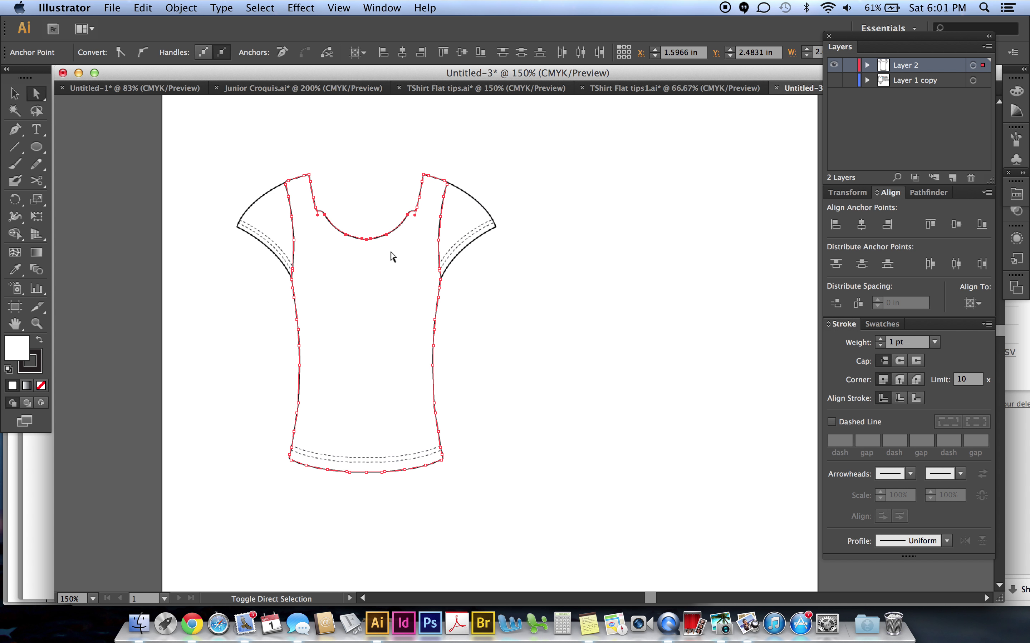
left_click(381, 194)
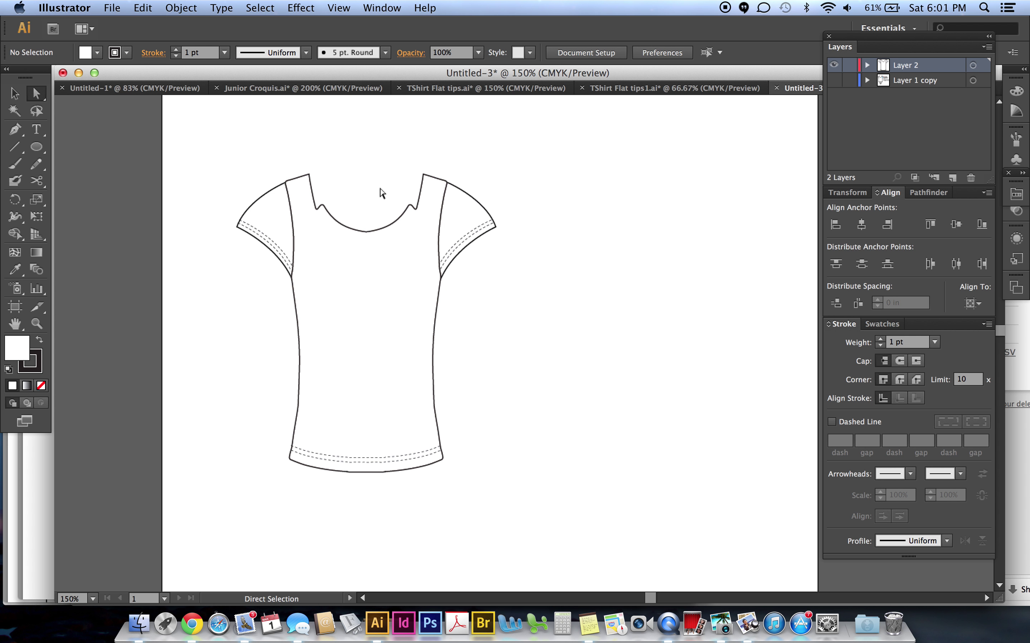
key("super+z")
key("super+z")
key("super+z")
key("super+z")
key("super+z")
key("super+z")
key("super+z")
key("super+z")
key("super+z")
key("super+z")
key("super+z")
key("super+z")
key("super+z")
key("super+z")
key("super+z")
key("super+z")
key("super+z")
key("super+z")
key("super+z")
left_click(391, 137)
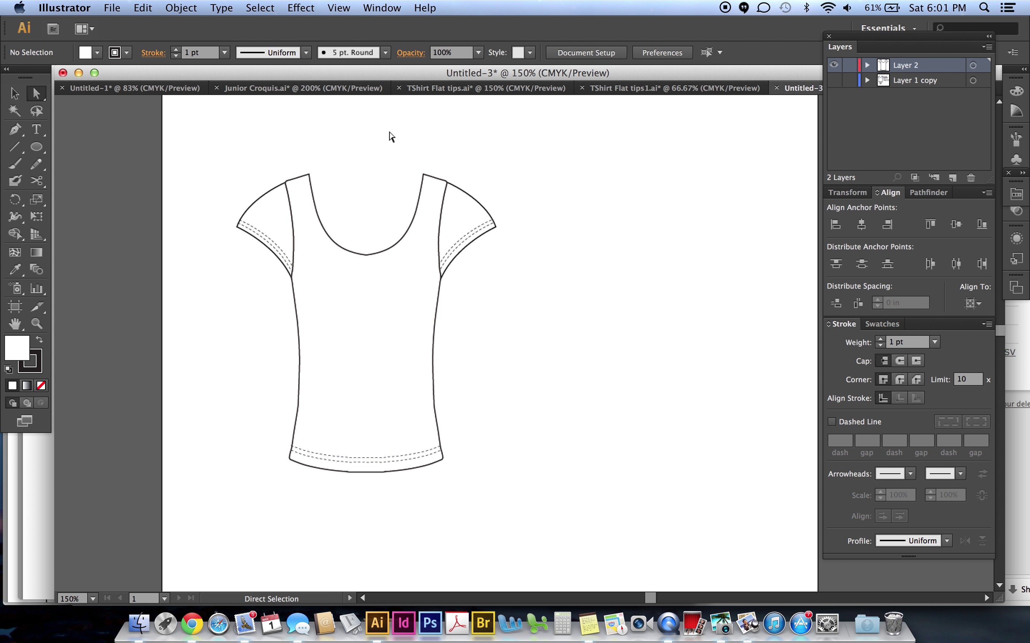
Marquee-select the entire T-shirt drawing and lock it with Object > Lock > Selection.
left_click(311, 183)
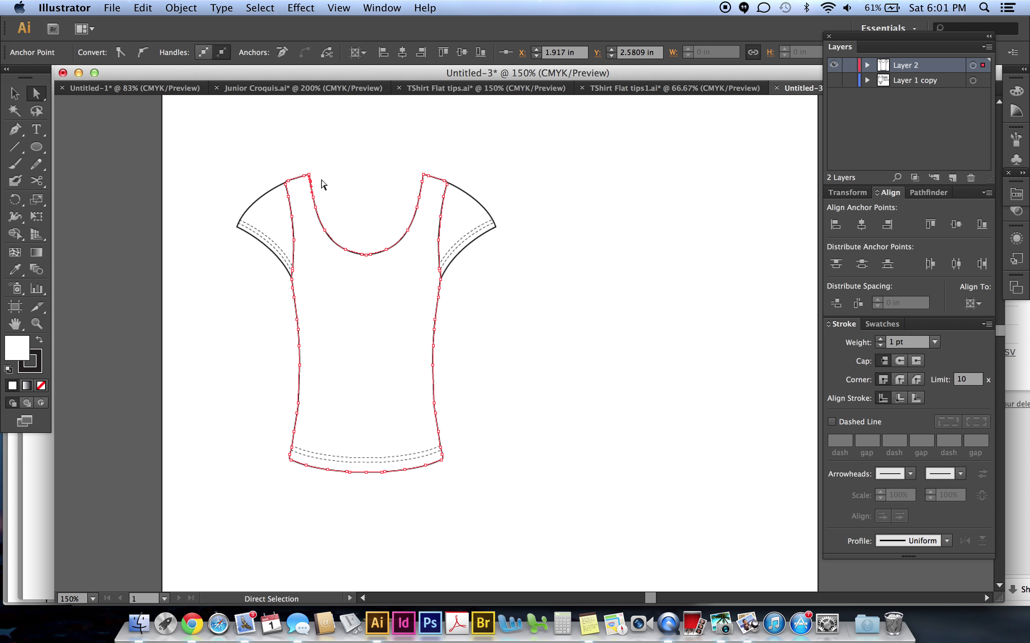
left_click(382, 213)
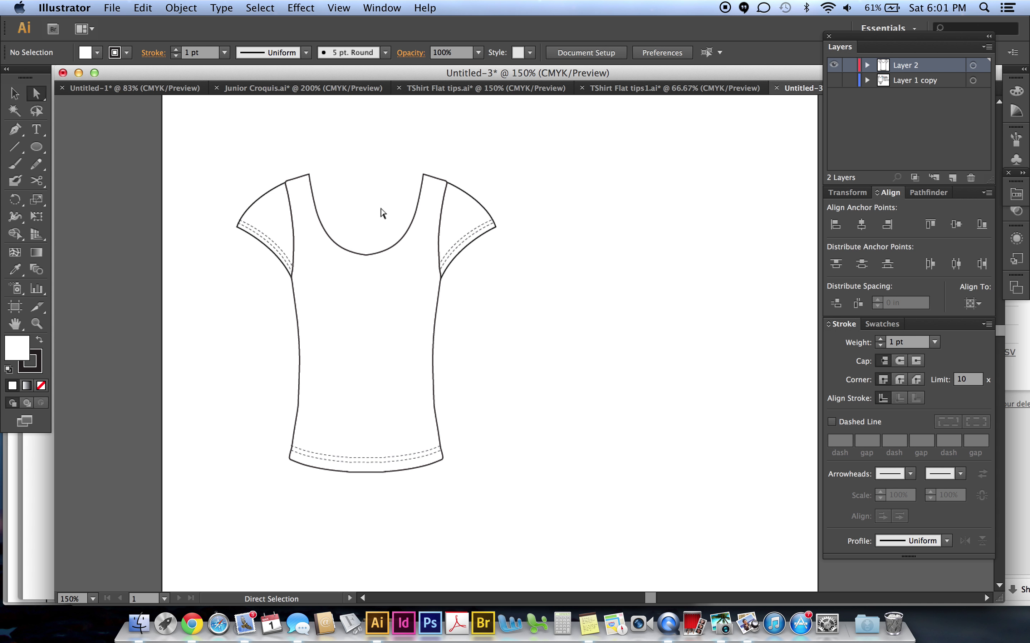
left_click(16, 94)
left_click_drag(210, 149, 528, 368)
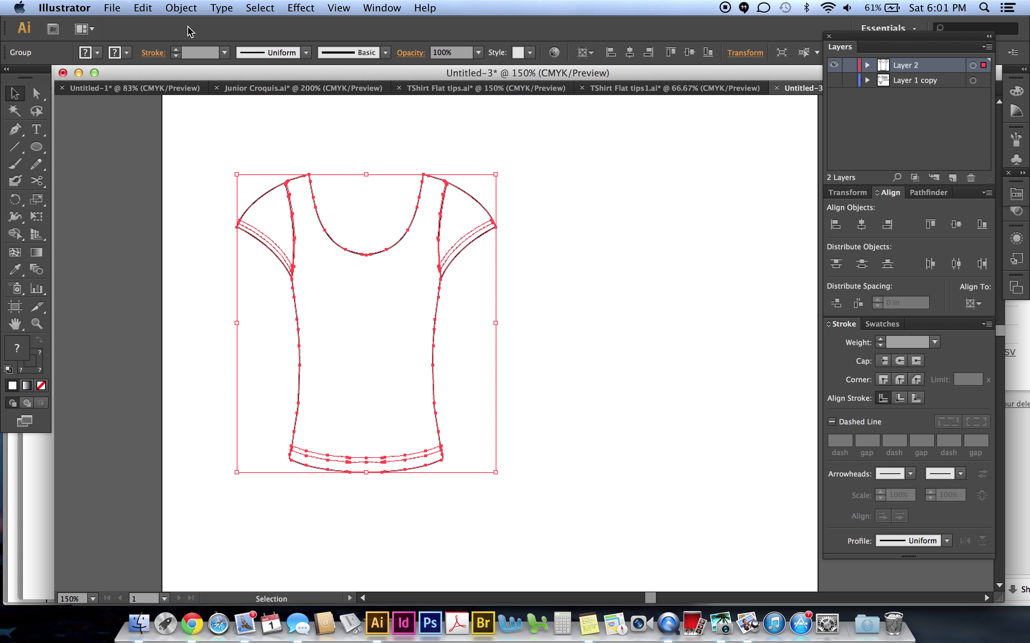
left_click(182, 8)
mouse_move(277, 88)
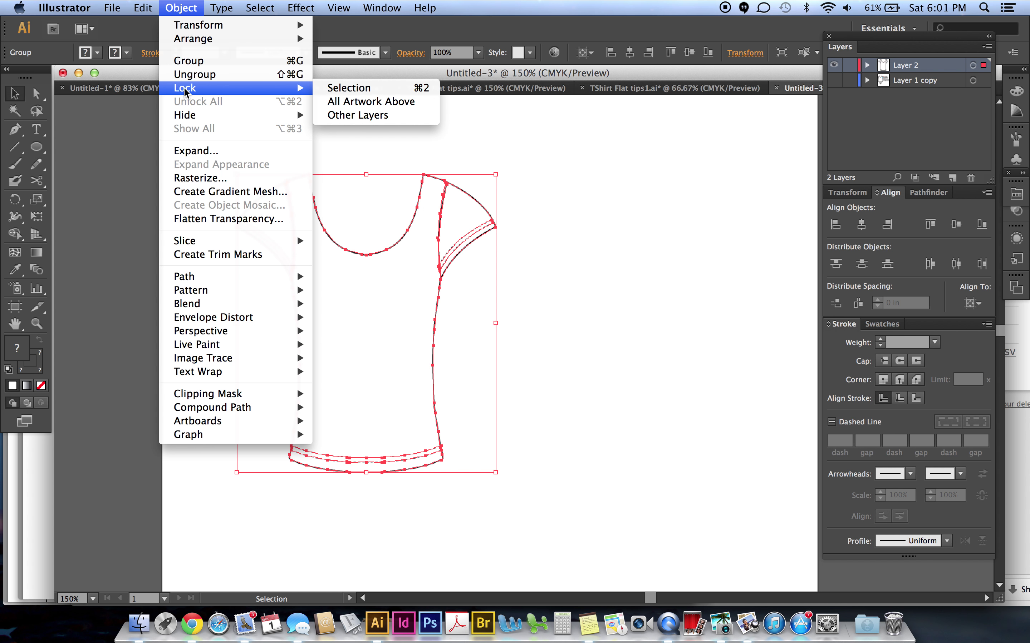
left_click(358, 87)
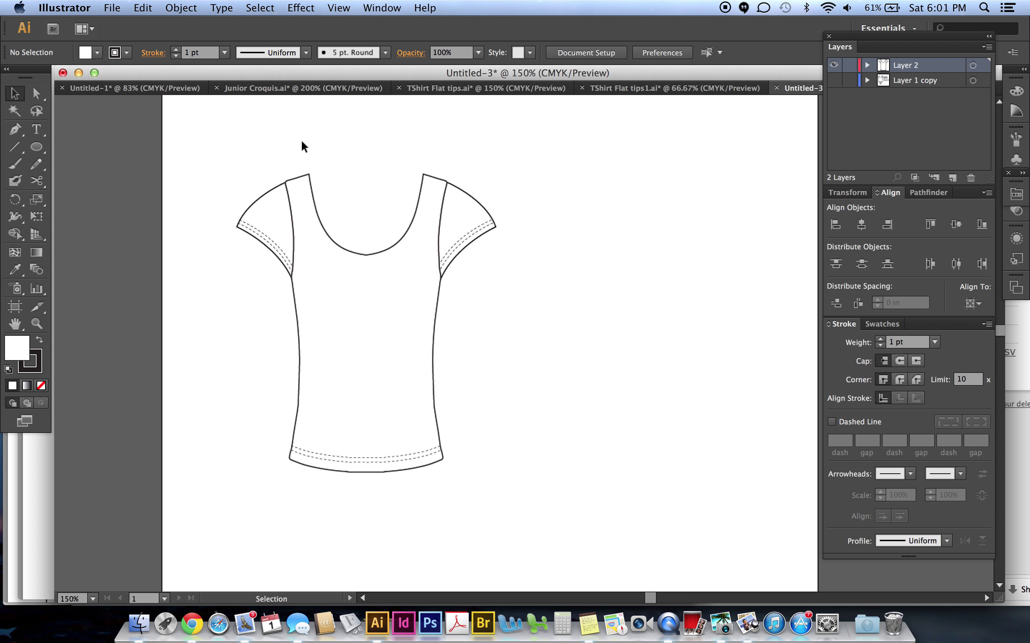
left_click(36, 93)
left_click(15, 129)
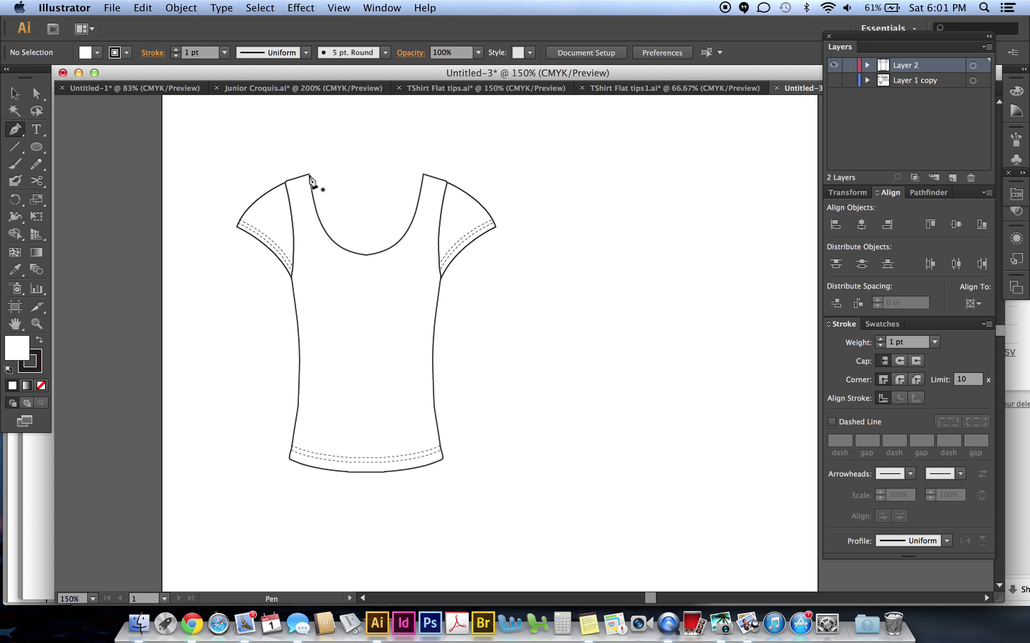
Draw a Pen curve from the neckline's top-left corner down to its lowest centre point.
left_click(309, 175)
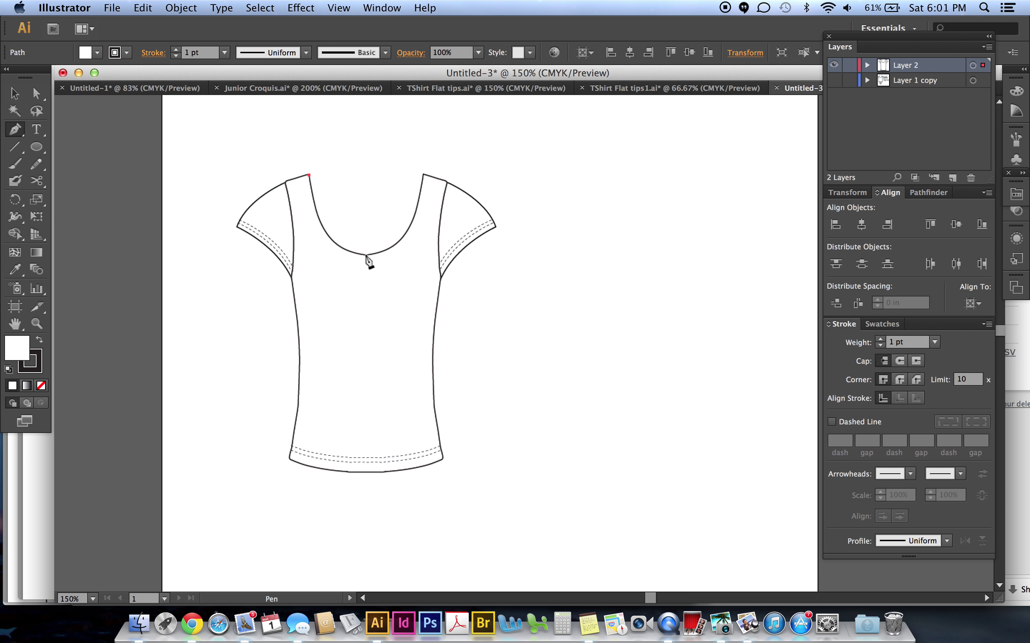
left_click_drag(365, 254, 419, 255)
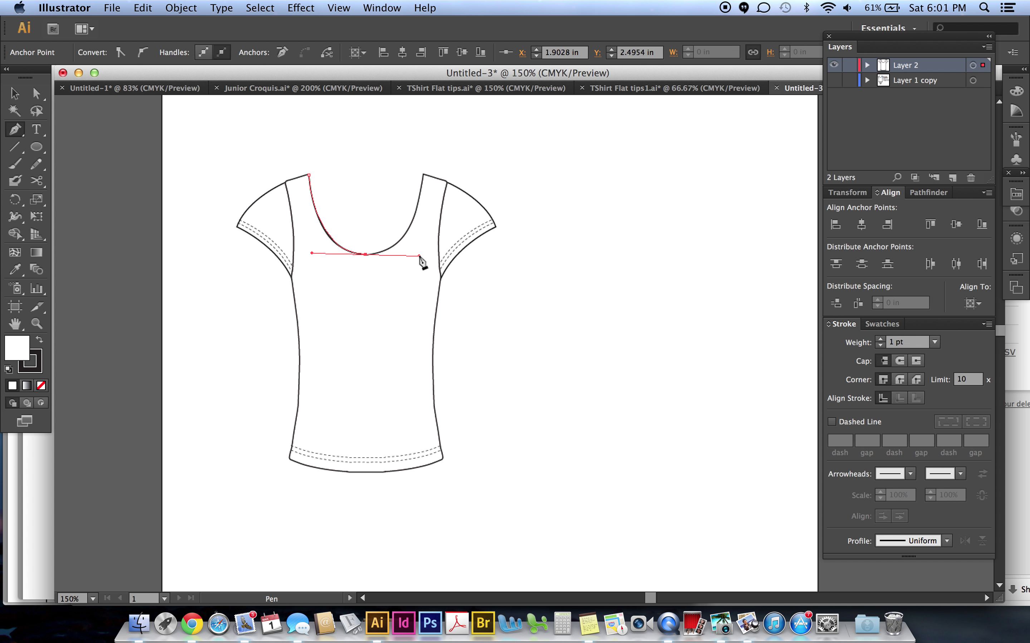
left_click(16, 94)
left_click(168, 129)
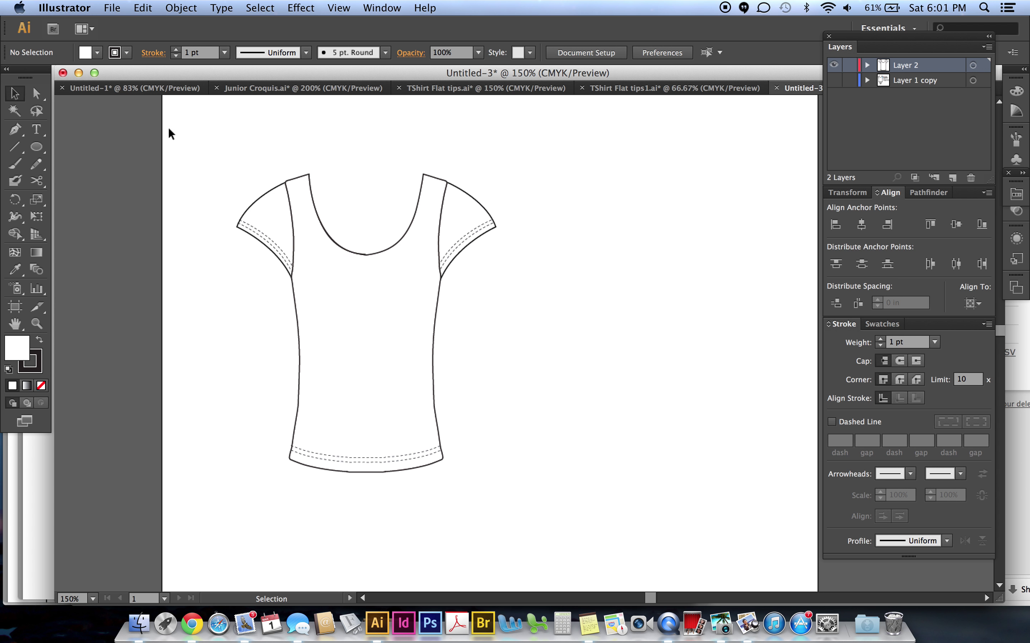
left_click(279, 230)
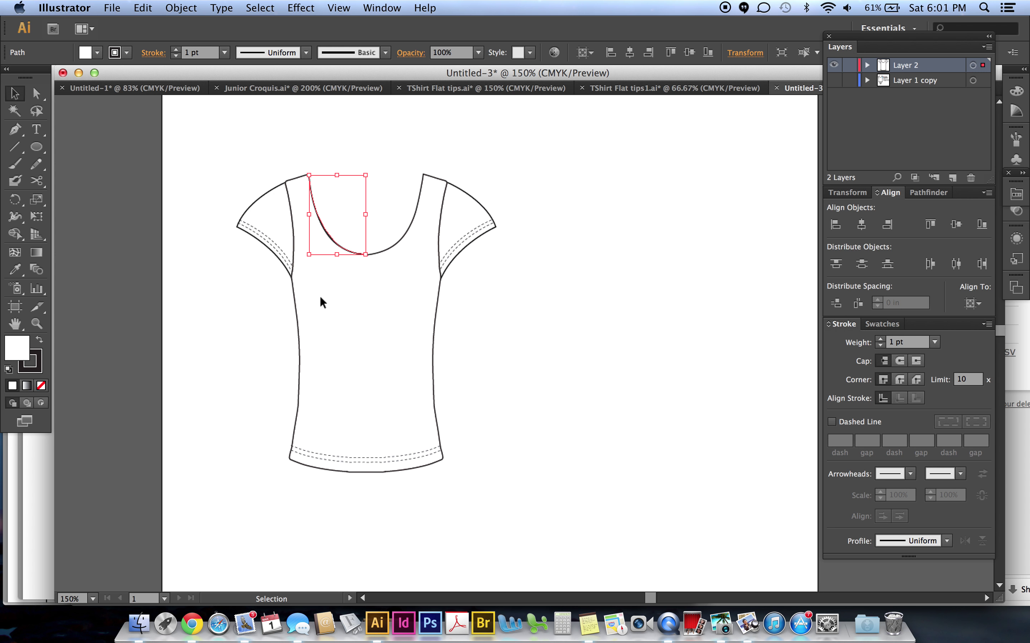
Make a vertically reflected copy of the left neckline curve.
right_click(342, 254)
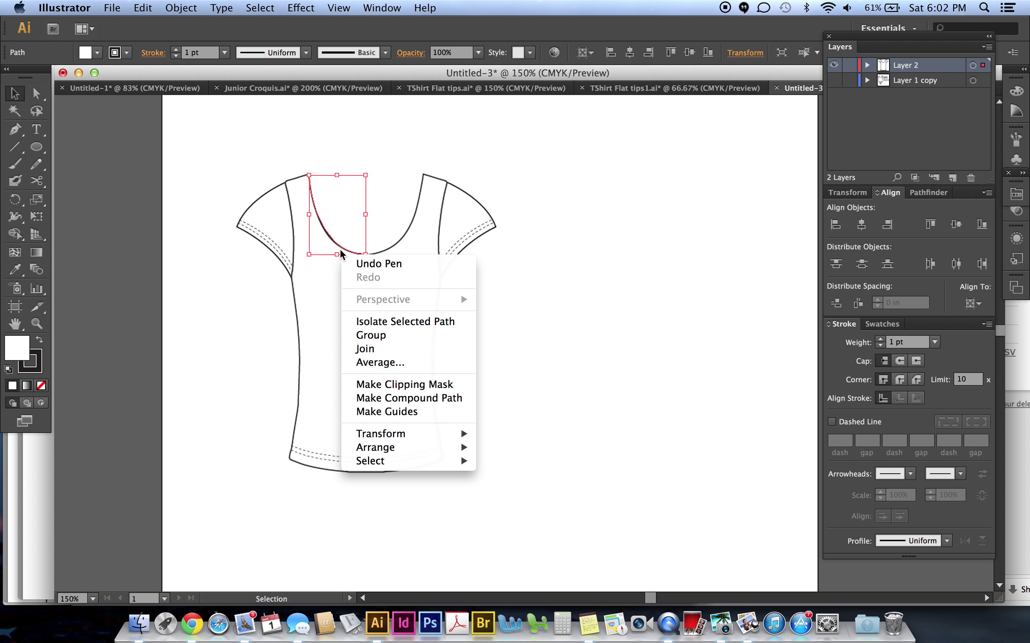
mouse_move(365, 436)
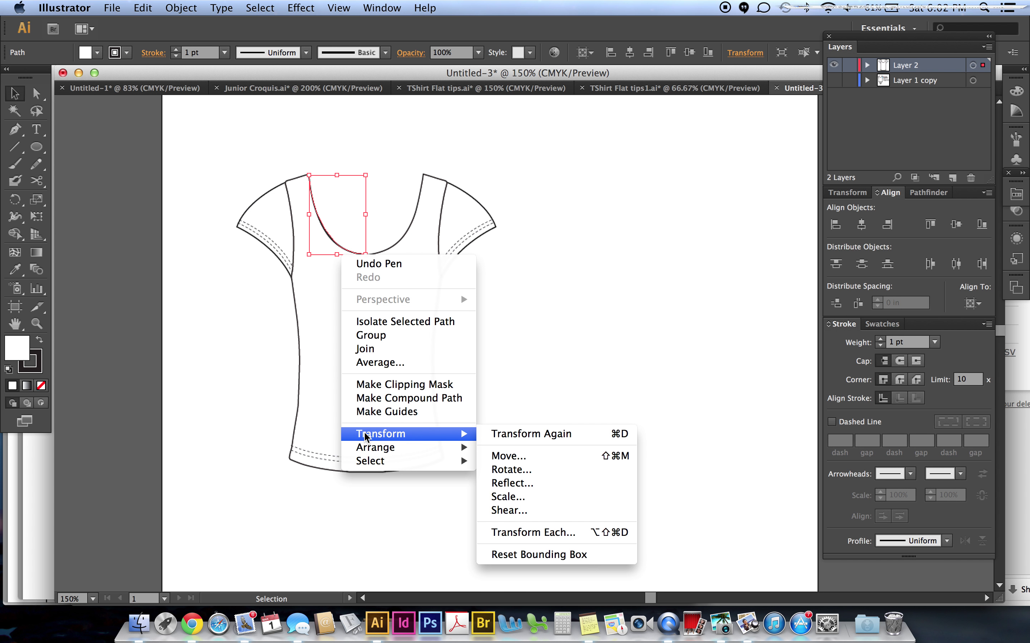
left_click(510, 481)
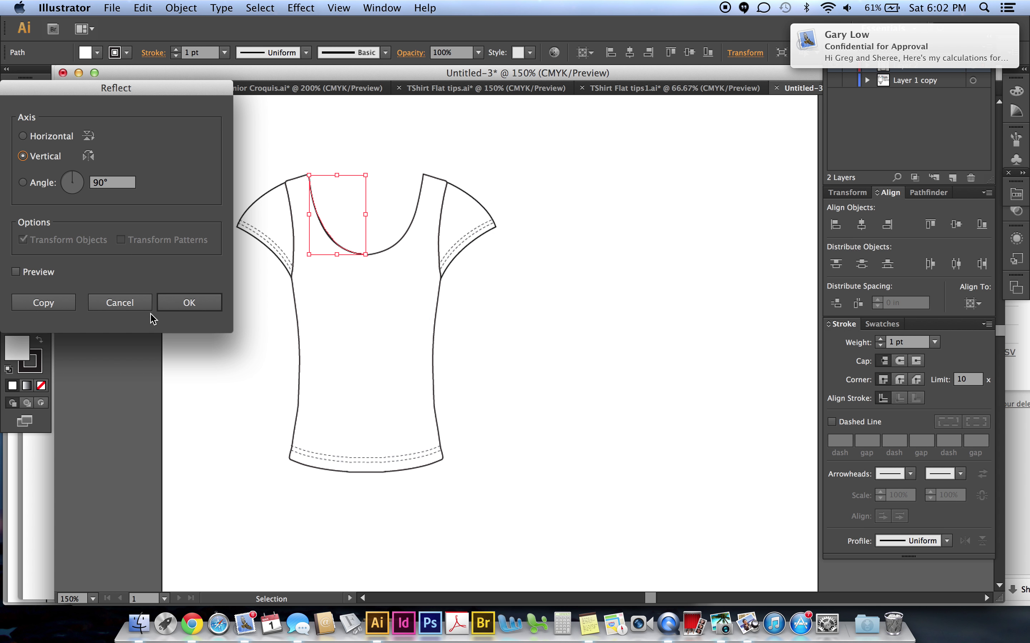
left_click(41, 302)
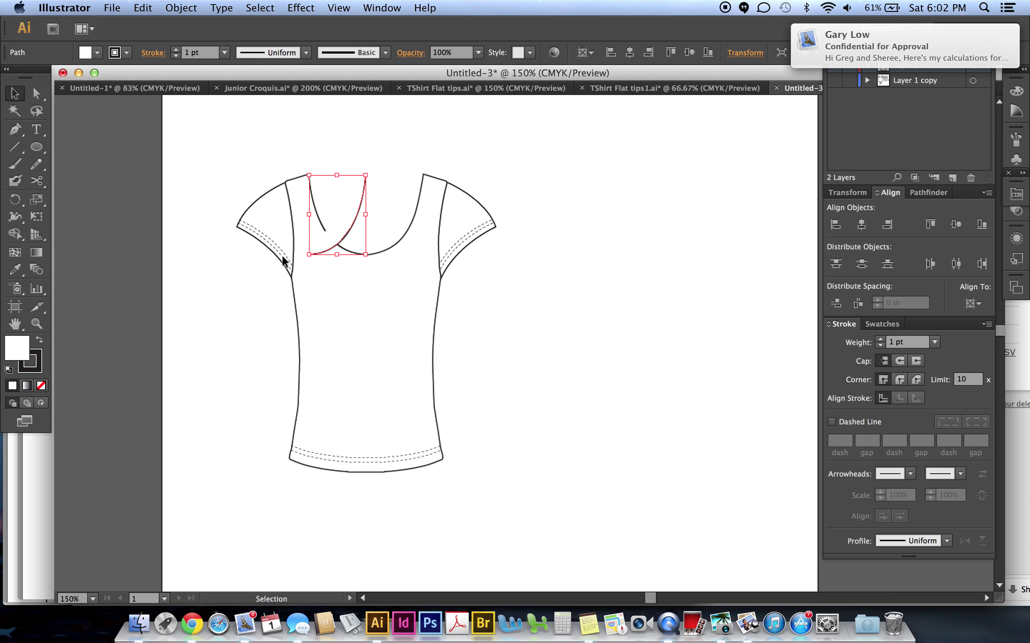
Set the copy's fill to None and nudge it onto the right half of the neckline.
left_click(40, 386)
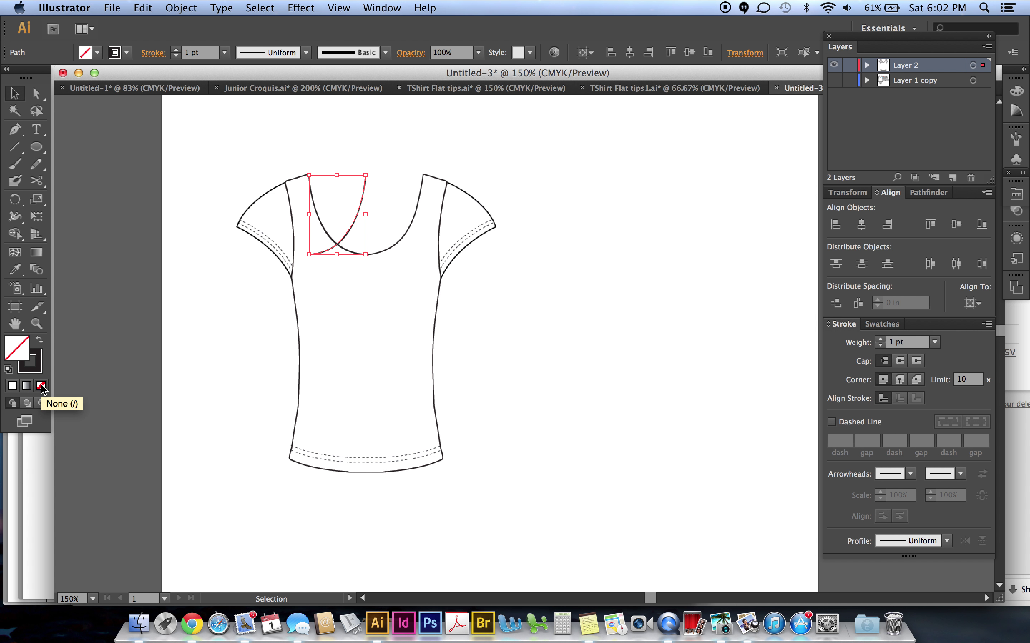
key("shift+Right")
key("shift+Right")
key("shift+Right")
key("shift+Right")
key("shift+Right")
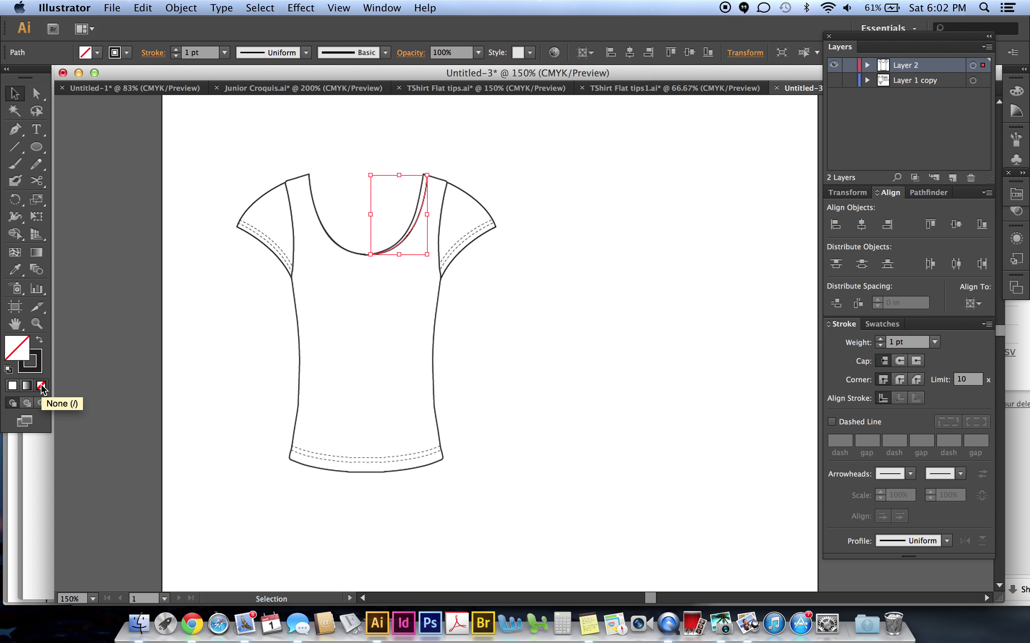
key("Left")
key("Left")
key("Left")
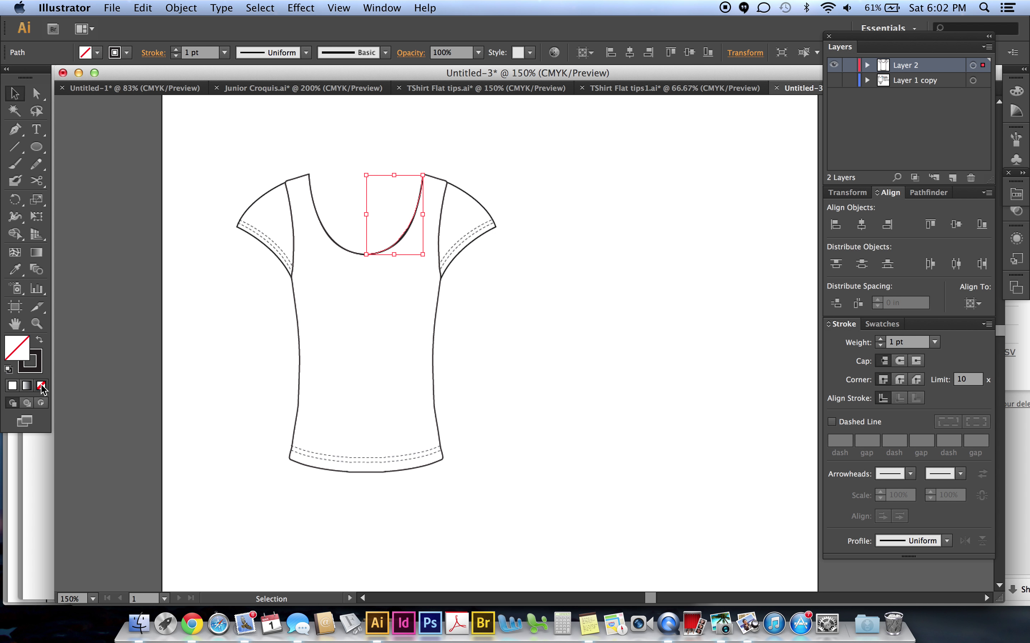
key("a")
left_click(109, 118)
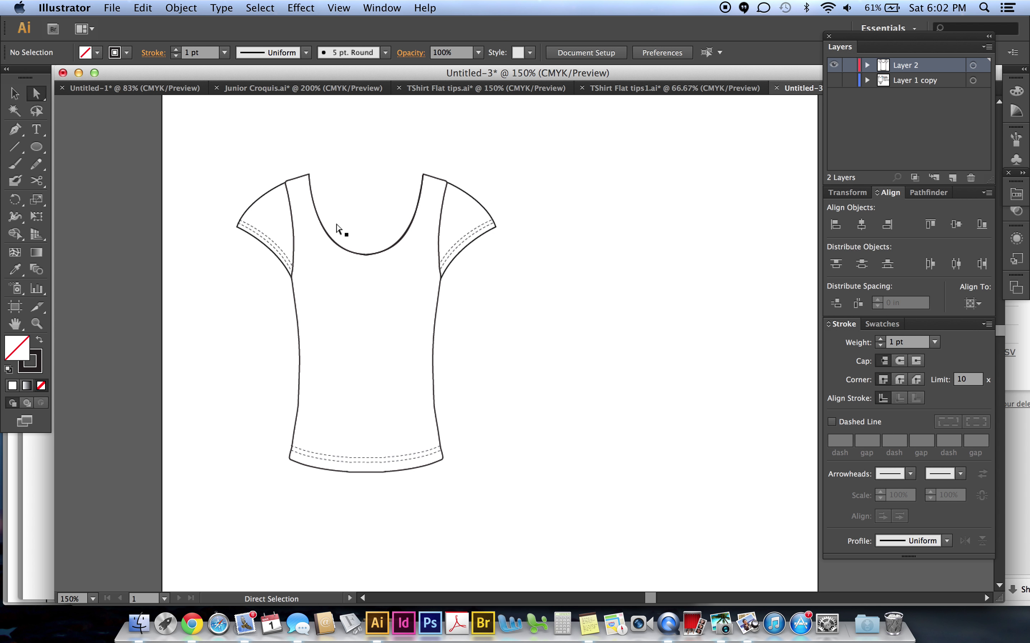
Select the two bottom end points and average them on both axes.
left_click(328, 238)
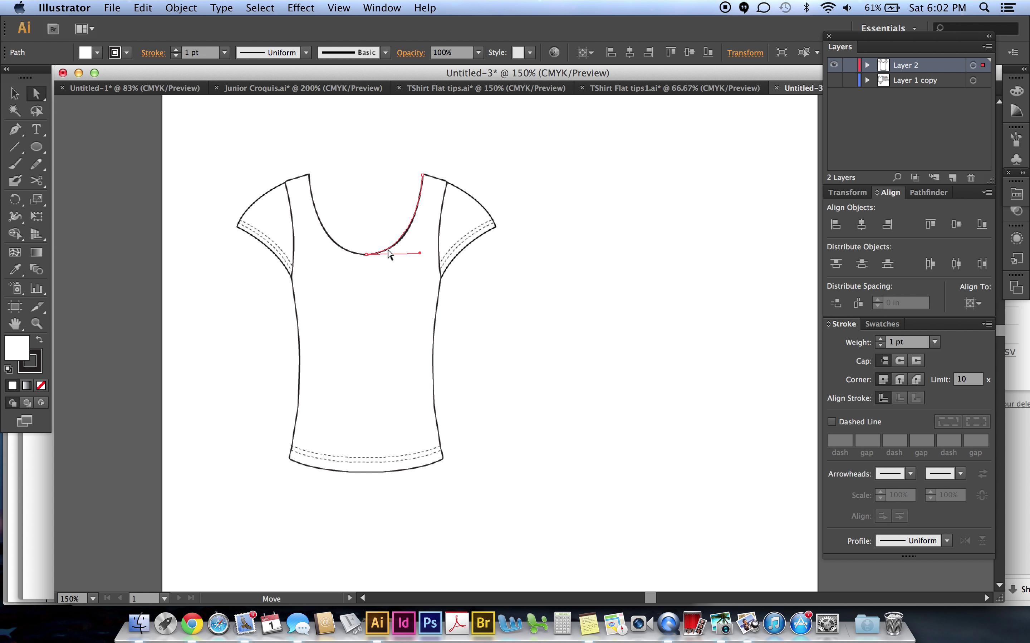
left_click(366, 237)
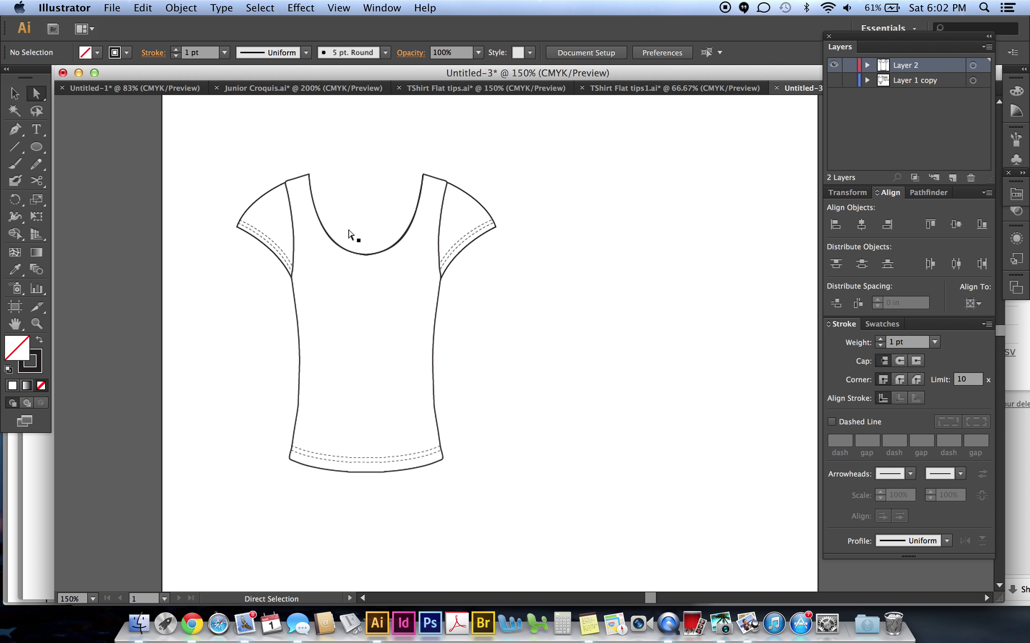
left_click_drag(356, 240, 382, 276)
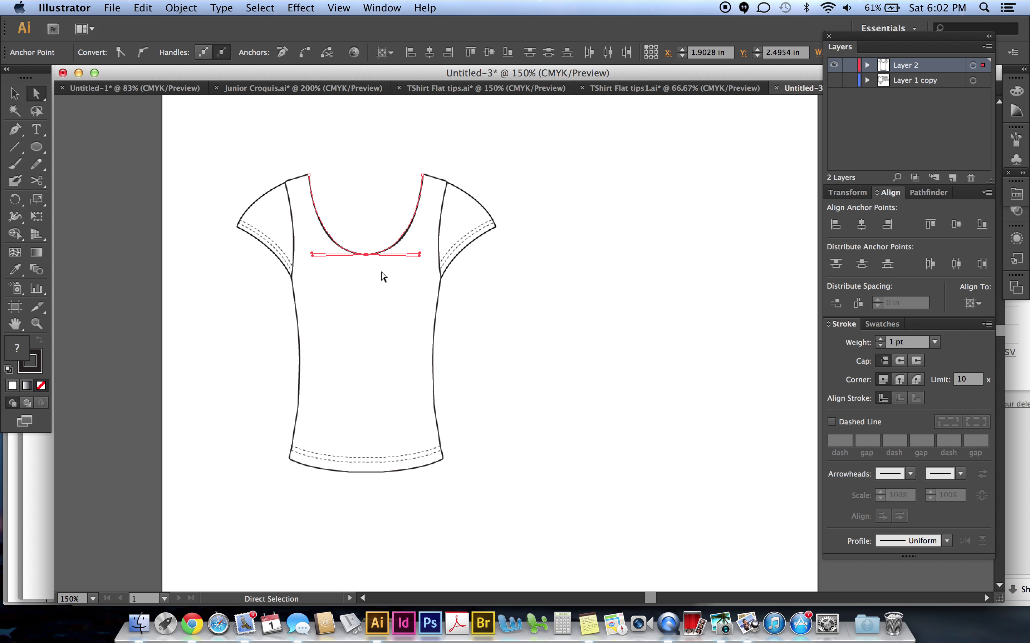
left_click(183, 6)
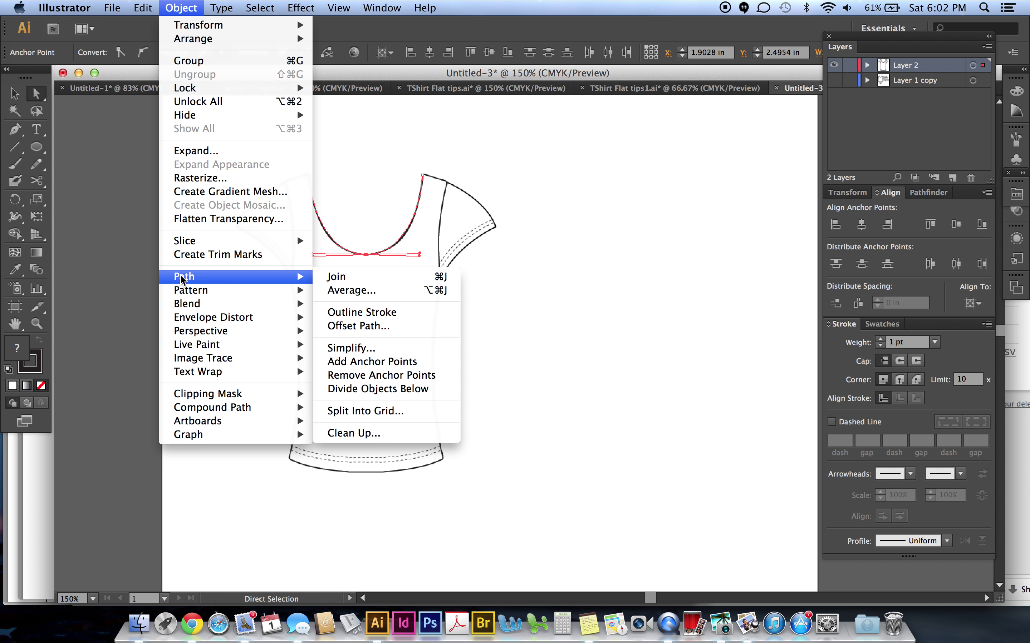
left_click(329, 291)
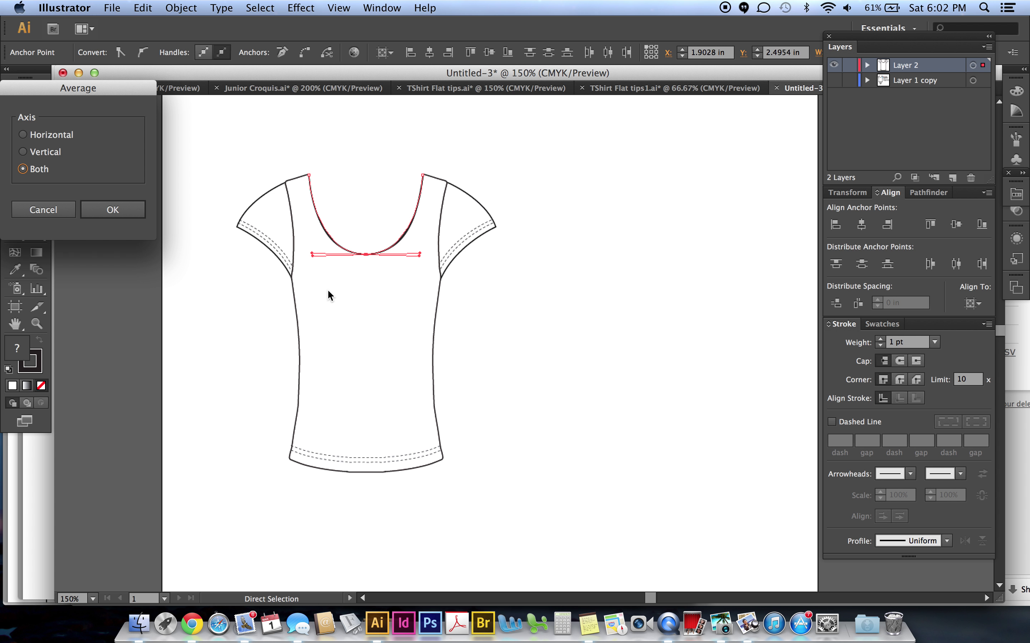
left_click(113, 209)
Join the averaged neckline halves into one continuous path and deselect it.
left_click(193, 10)
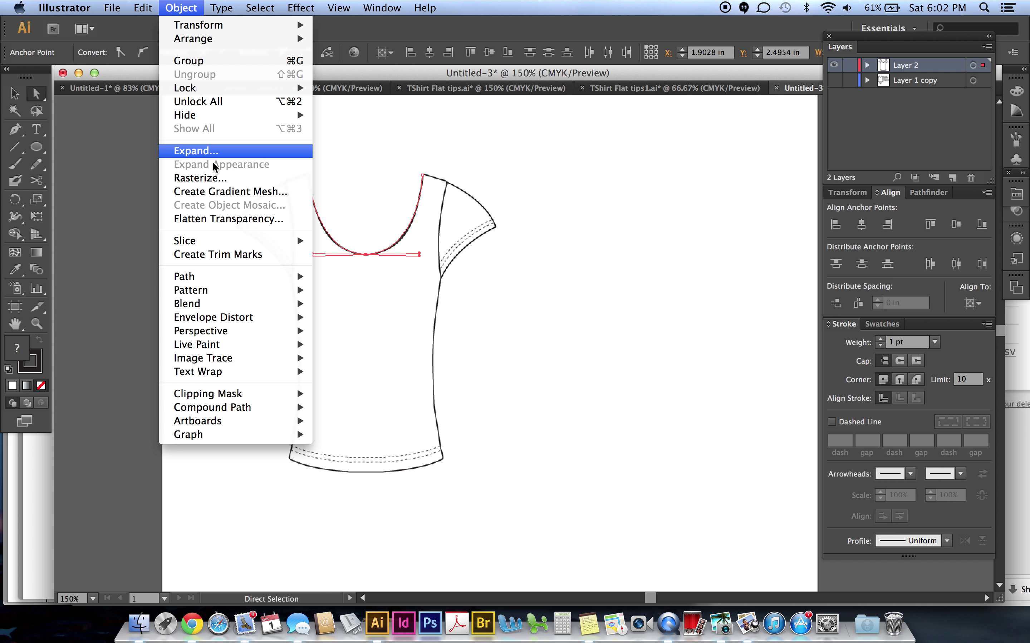
mouse_move(196, 277)
left_click(343, 280)
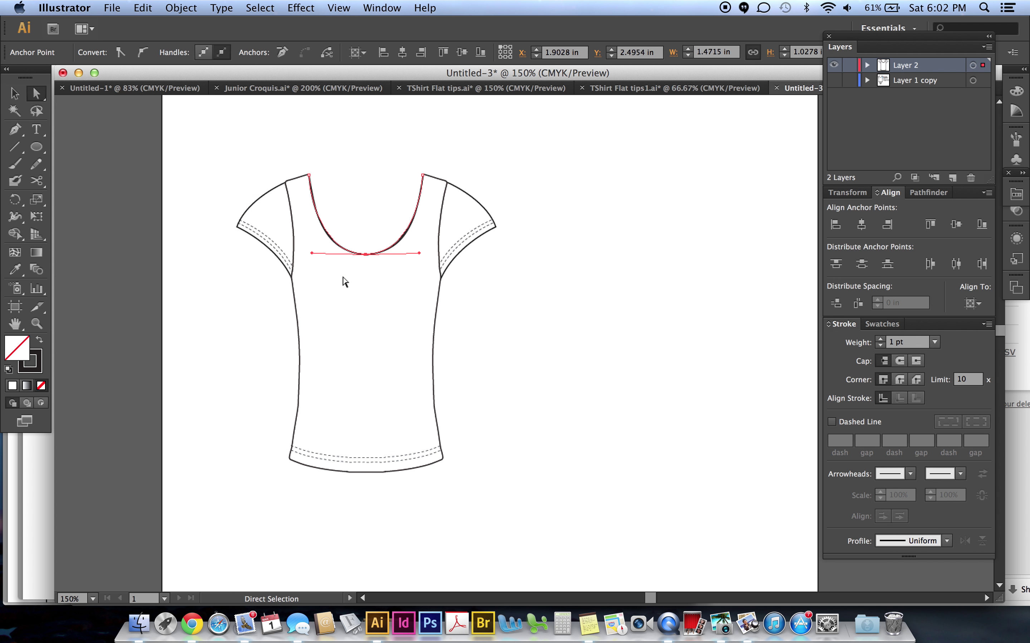
left_click(347, 152)
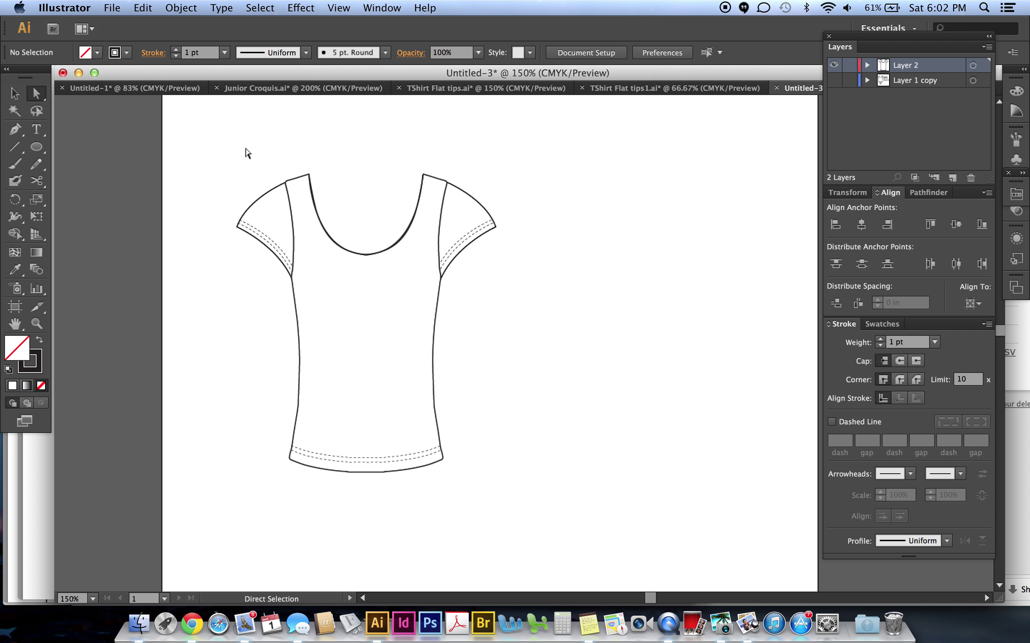
left_click(15, 93)
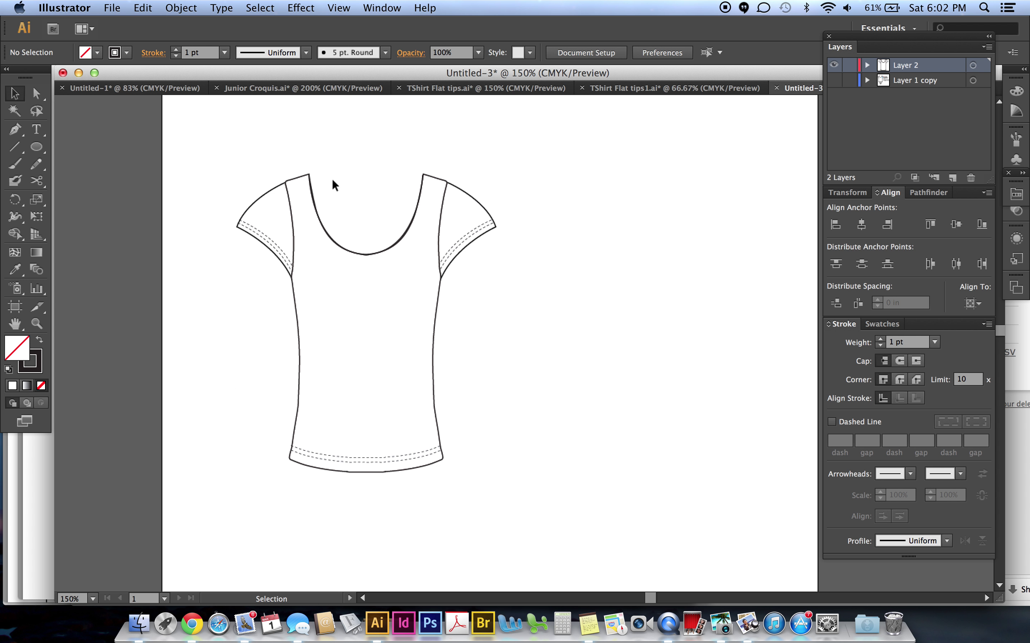
Unlock all the locked shirt artwork with Object > Unlock All.
left_click(315, 206)
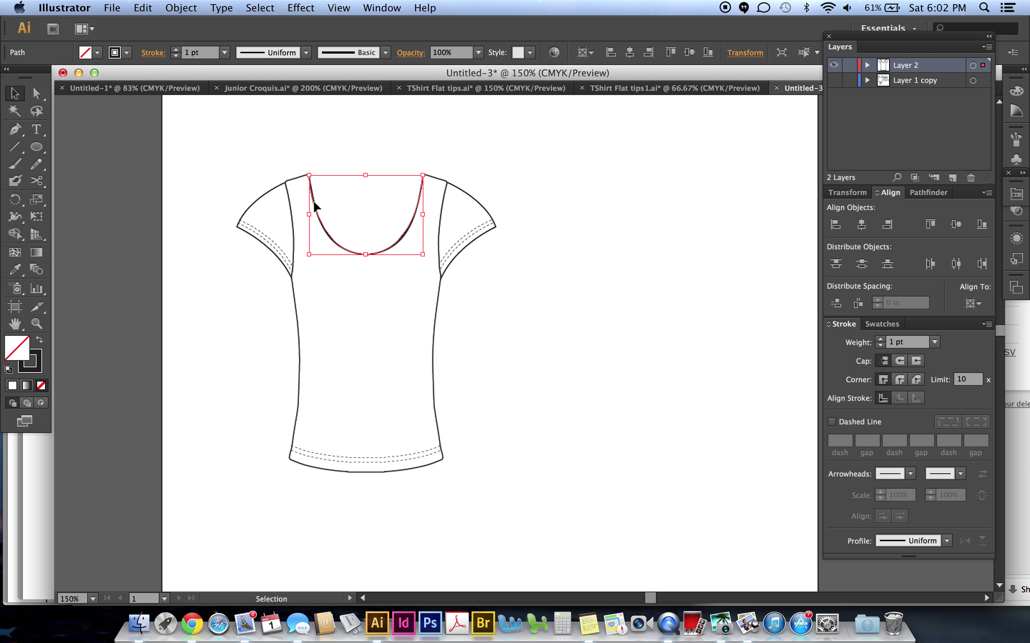
left_click(289, 183)
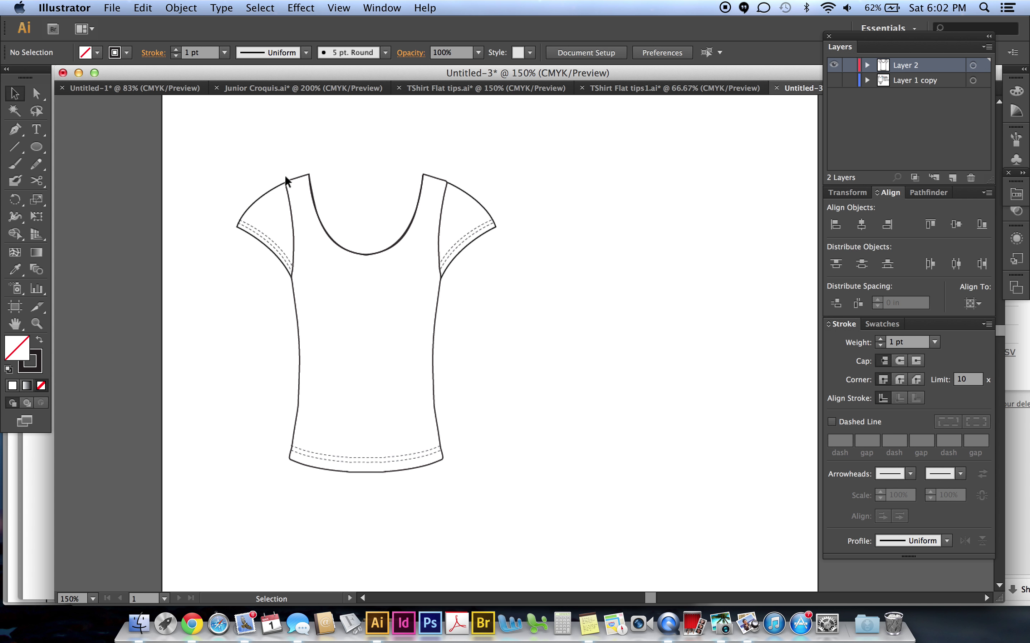
left_click(182, 9)
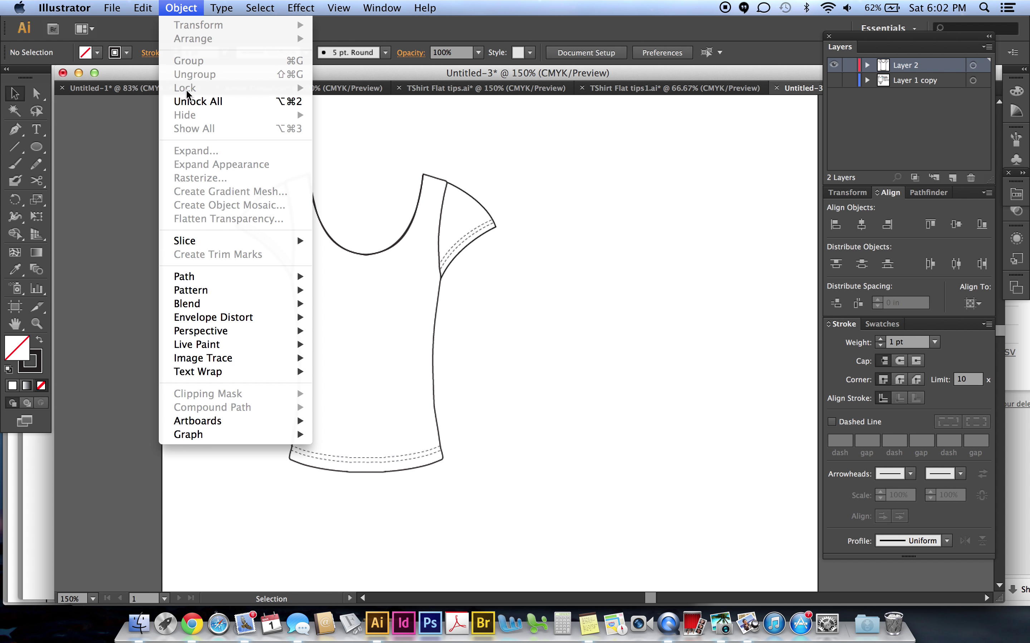
left_click(187, 102)
left_click(223, 124)
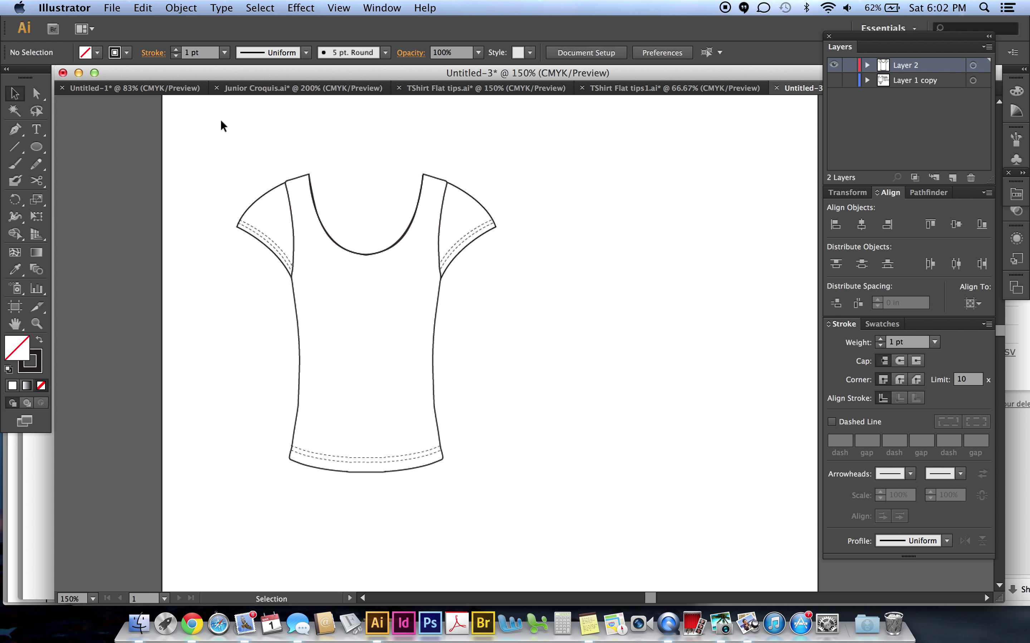
Select the joined neckline curve and lock it with Object > Lock > Selection.
left_click(311, 184)
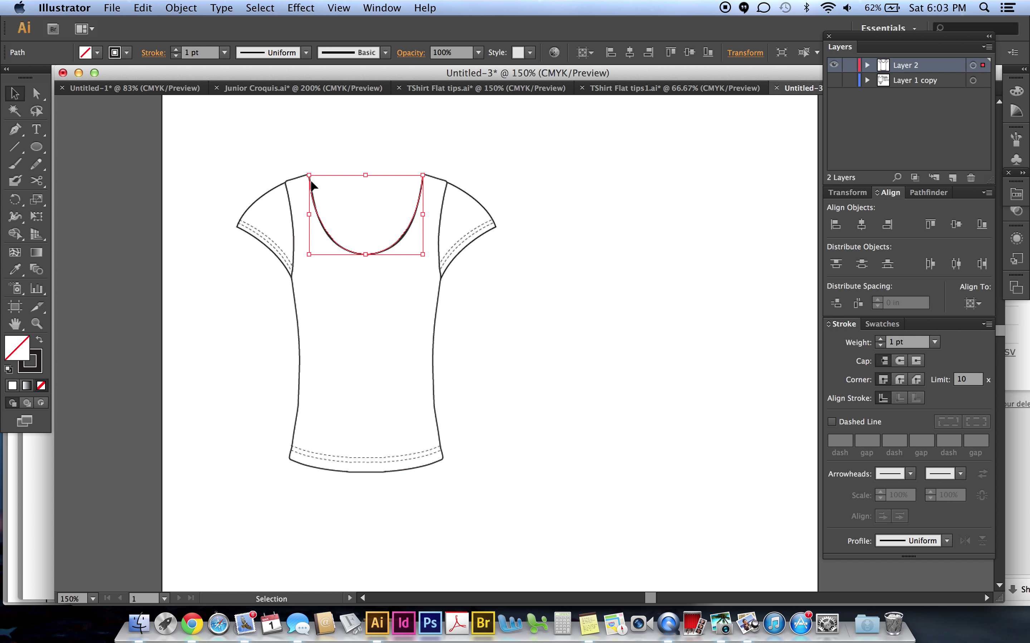
left_click(181, 7)
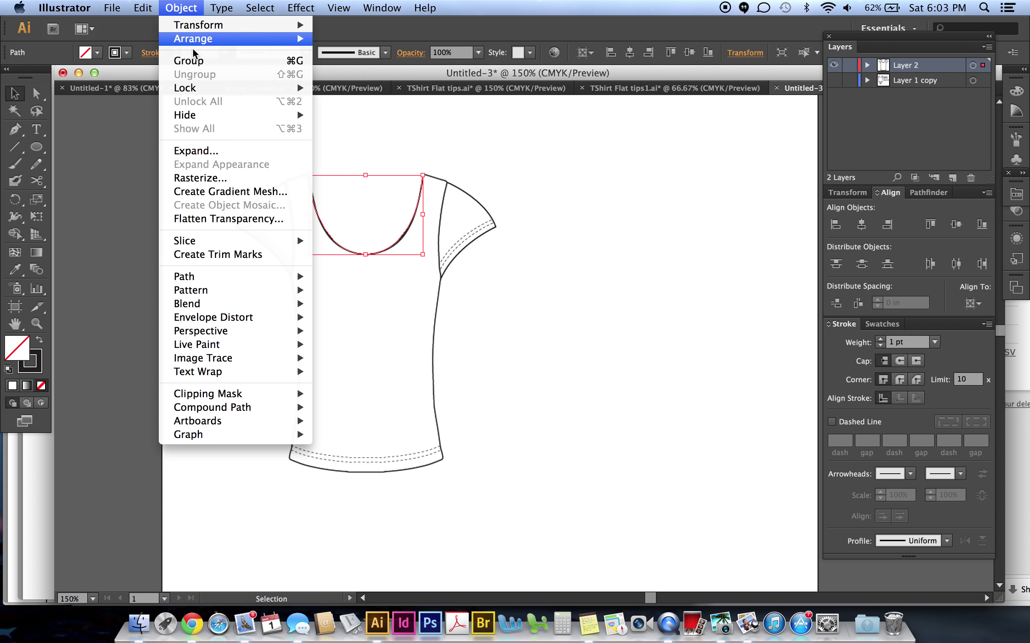
mouse_move(254, 94)
left_click(338, 88)
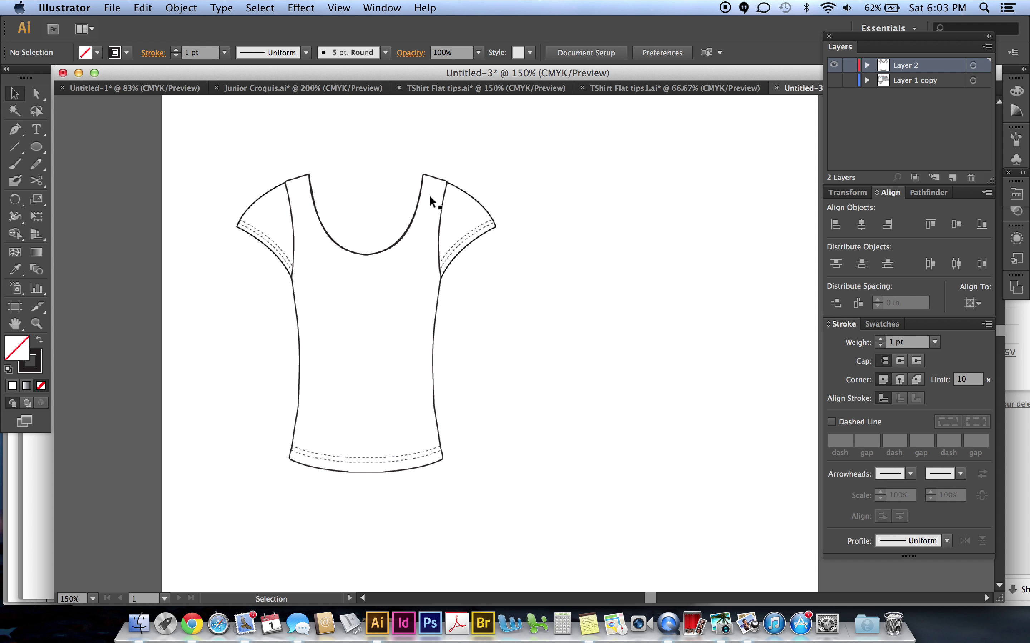
Direct-select the body outline and cut it with Scissors at the neckline's top-left point.
left_click(36, 94)
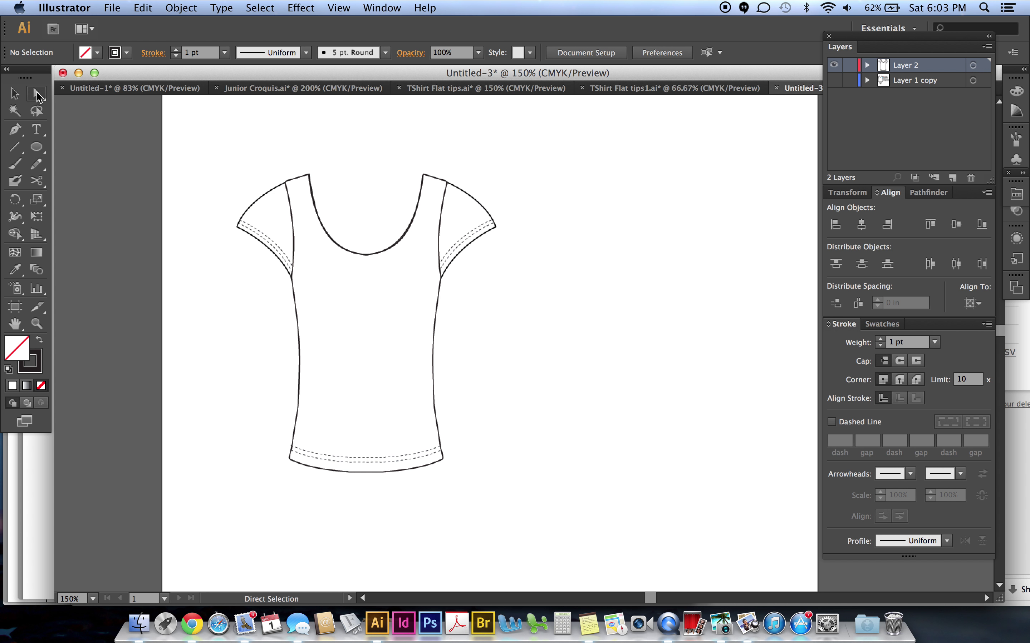
left_click(312, 189)
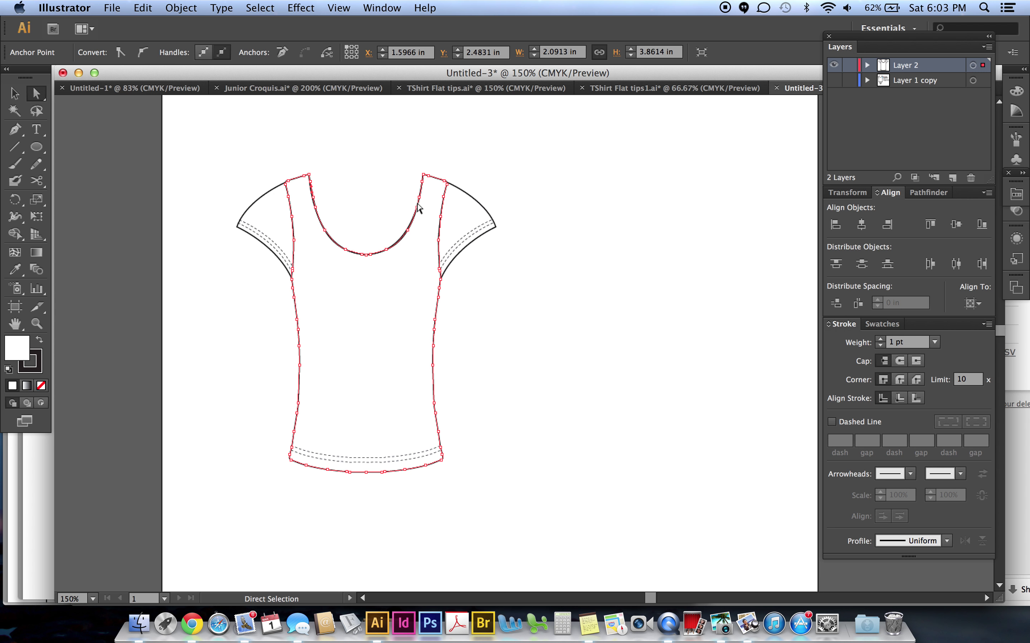
left_click(37, 181)
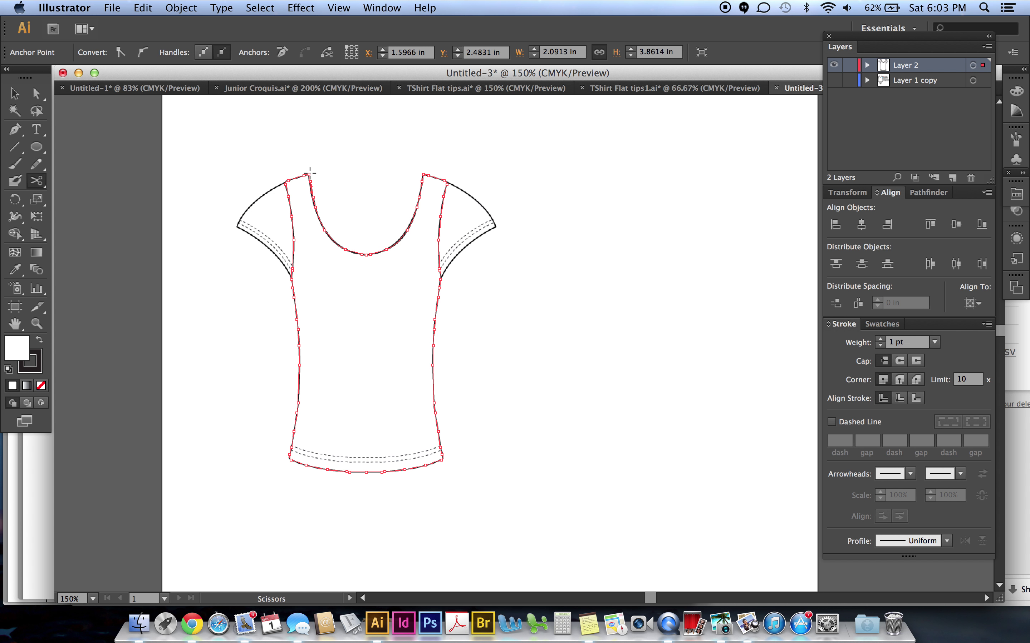
left_click(308, 175)
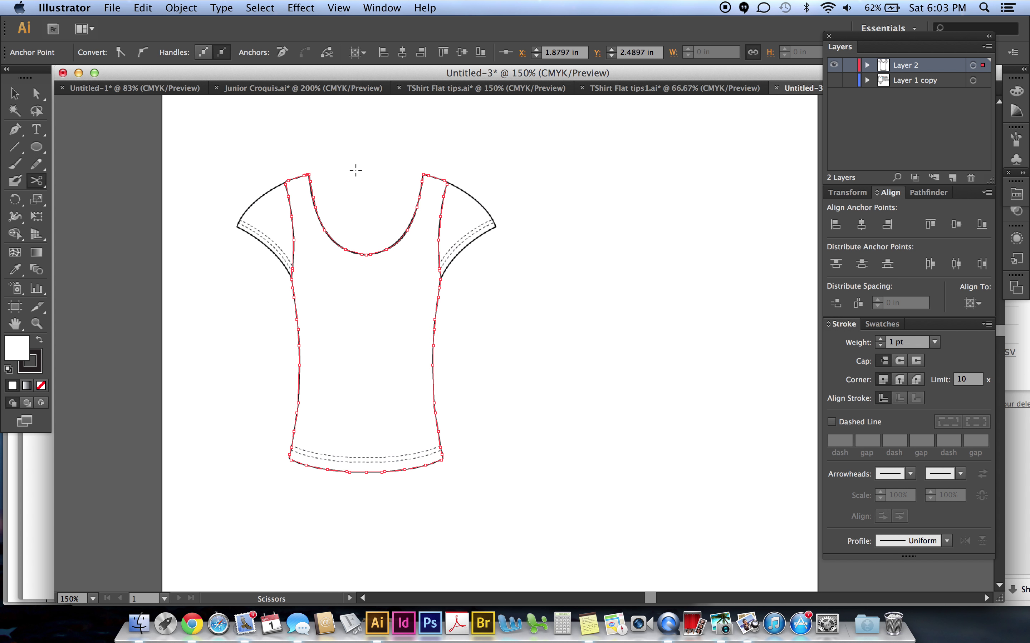
key("super+a")
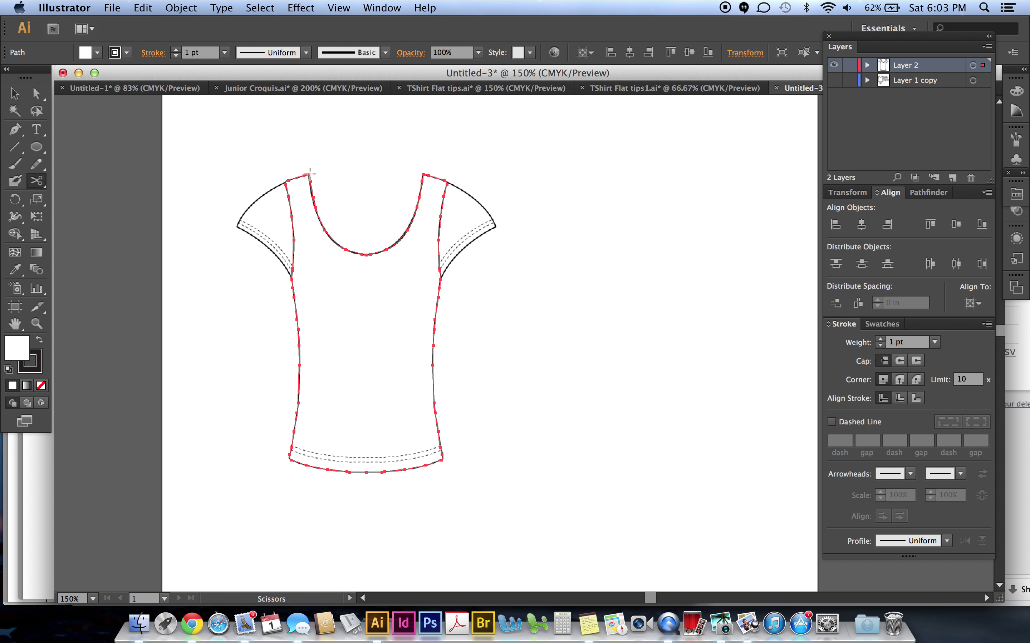
left_click(310, 174)
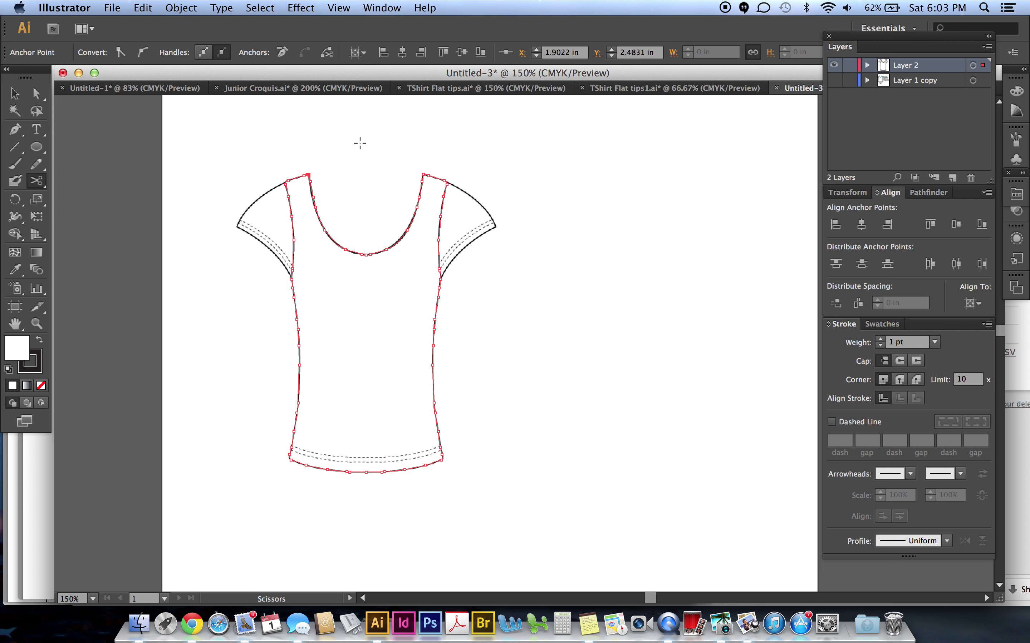
key("super+a")
Zoom to 400% and cut the outline at both shoulder-neck points, then deselect.
key("super+equal")
key("super+equal")
key("super+equal")
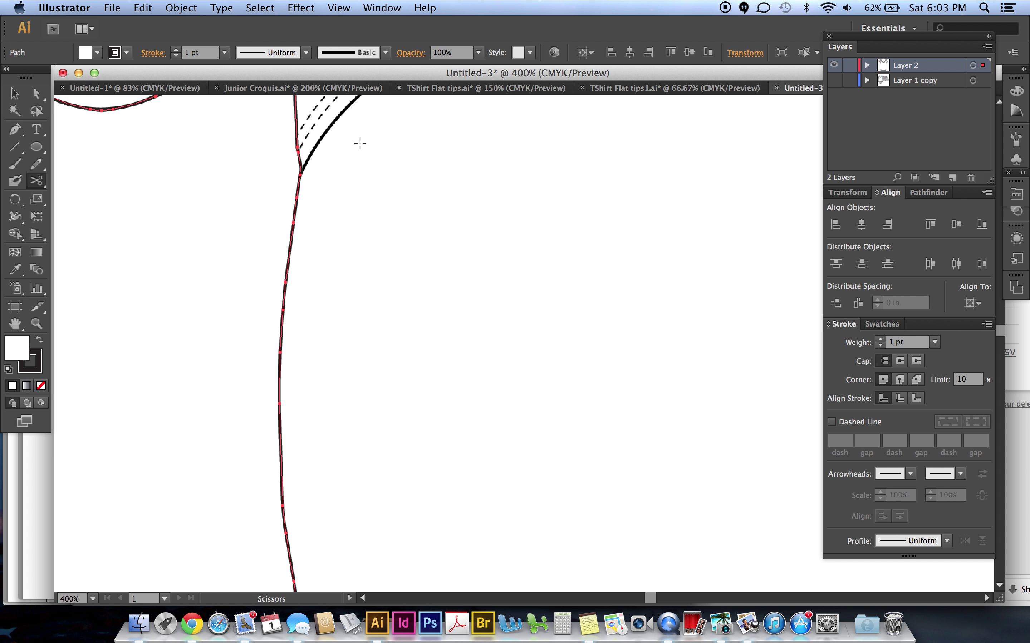
scroll(383, 196, "up", 10)
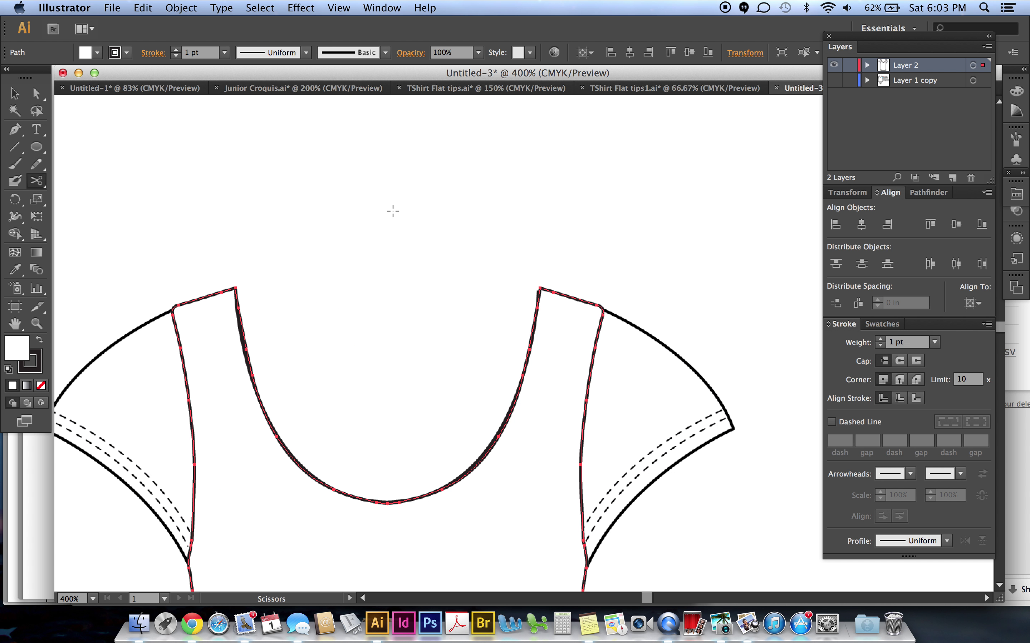
left_click(234, 288)
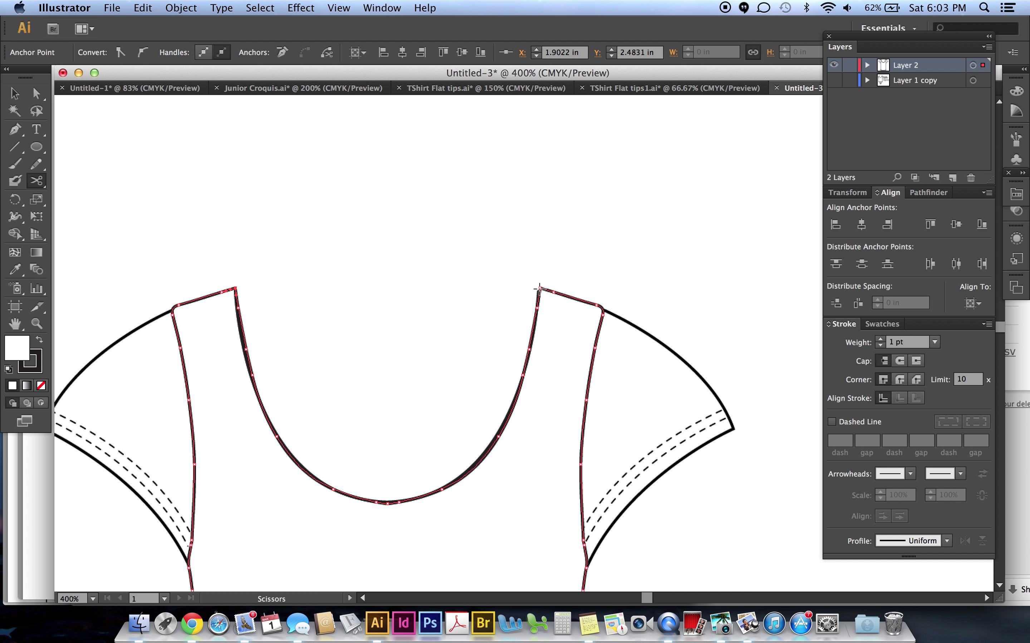
left_click(539, 288)
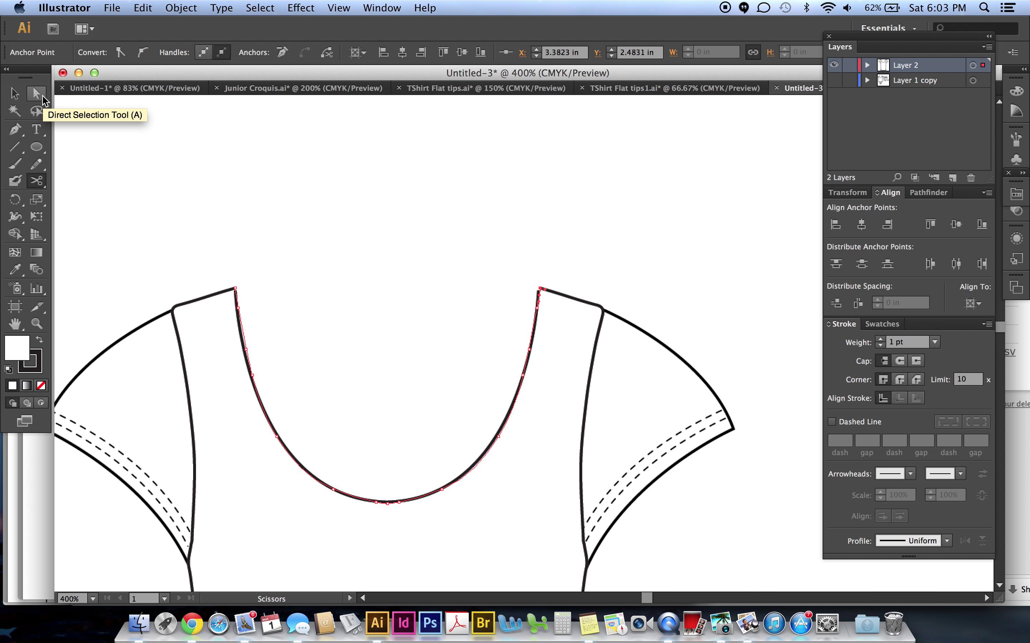
left_click(42, 98)
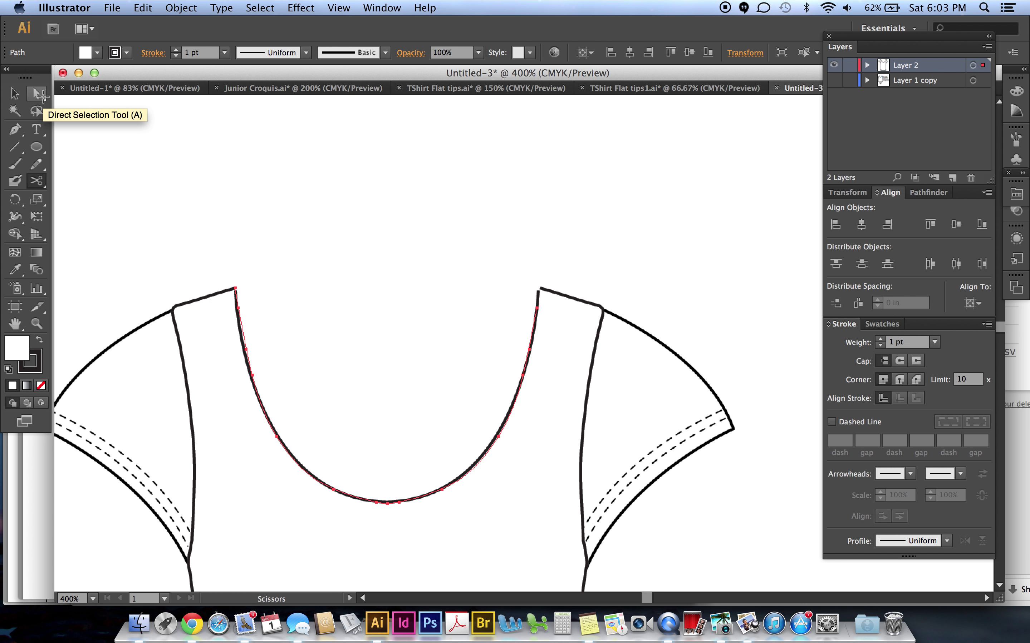
key("shift+super+a")
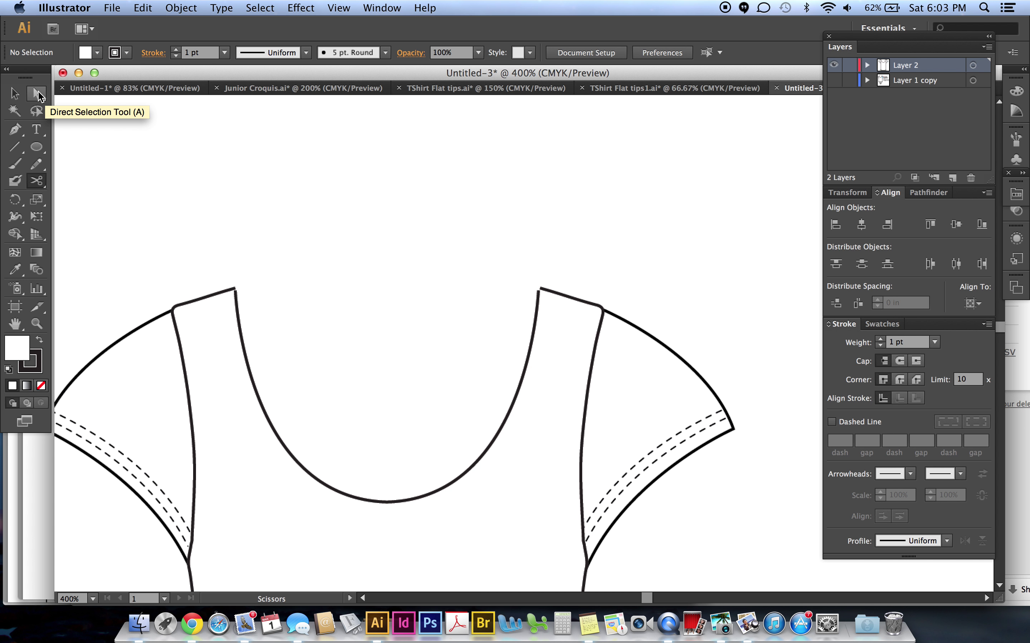
Unlock all artwork, then average (both axes) and join the neckline's top-left corner anchors.
left_click(38, 93)
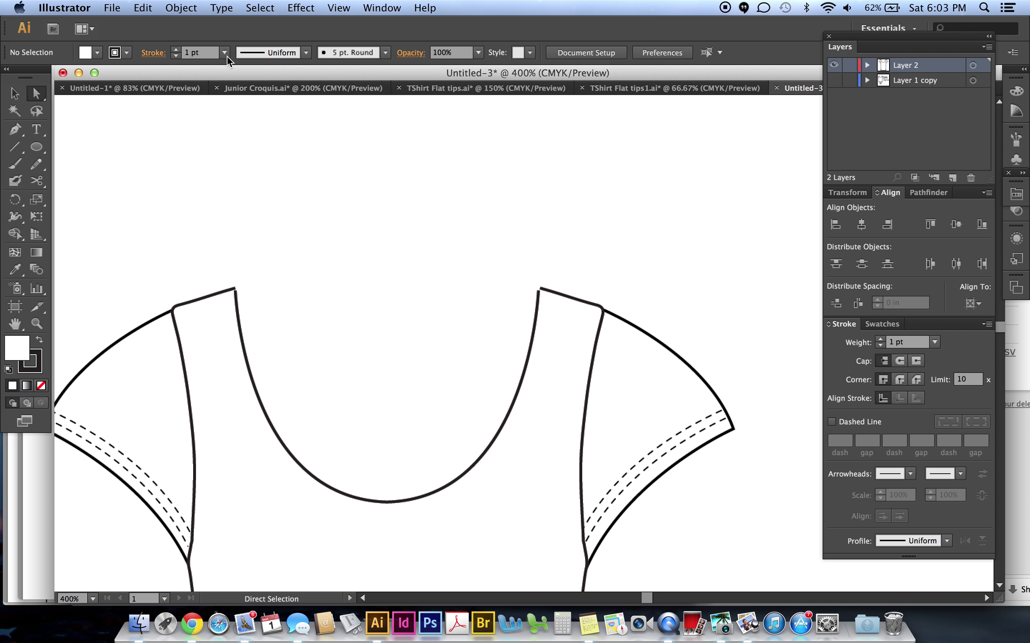
left_click(190, 8)
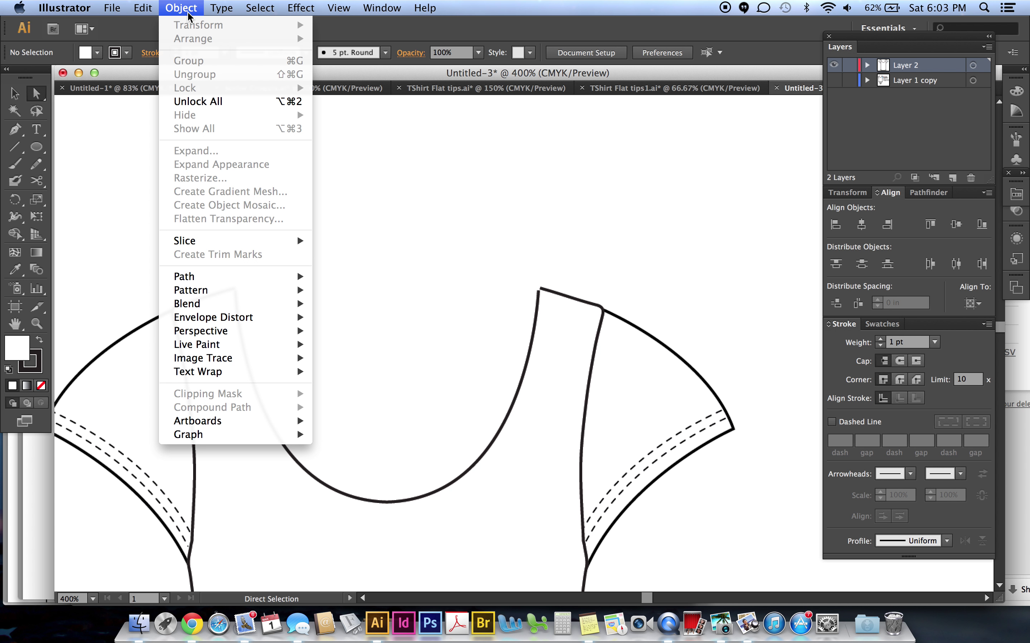
left_click(190, 102)
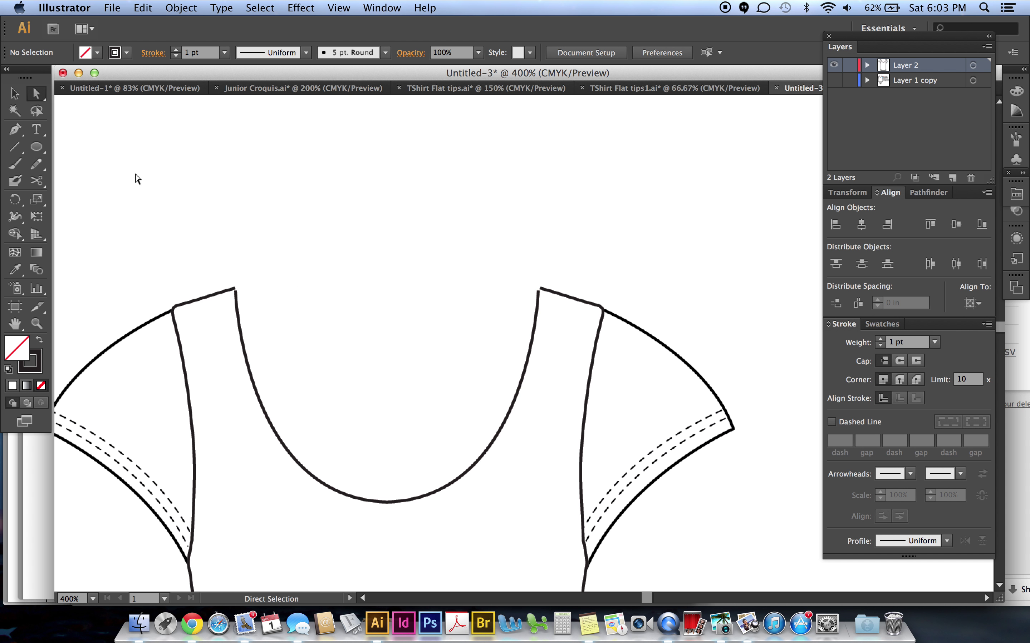
left_click_drag(305, 263, 225, 316)
left_click(197, 9)
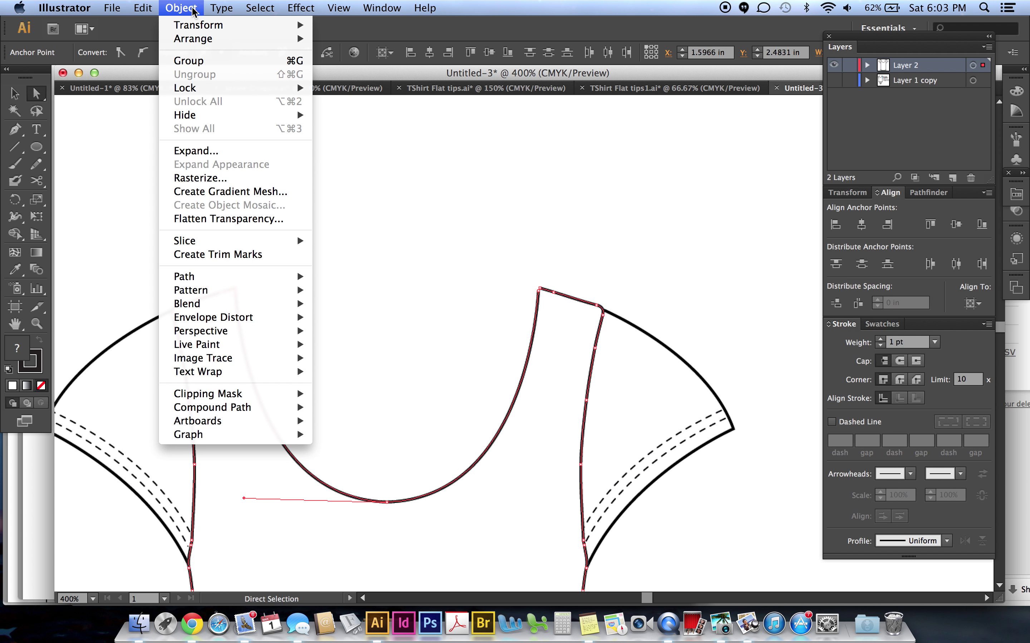
mouse_move(219, 277)
left_click(353, 290)
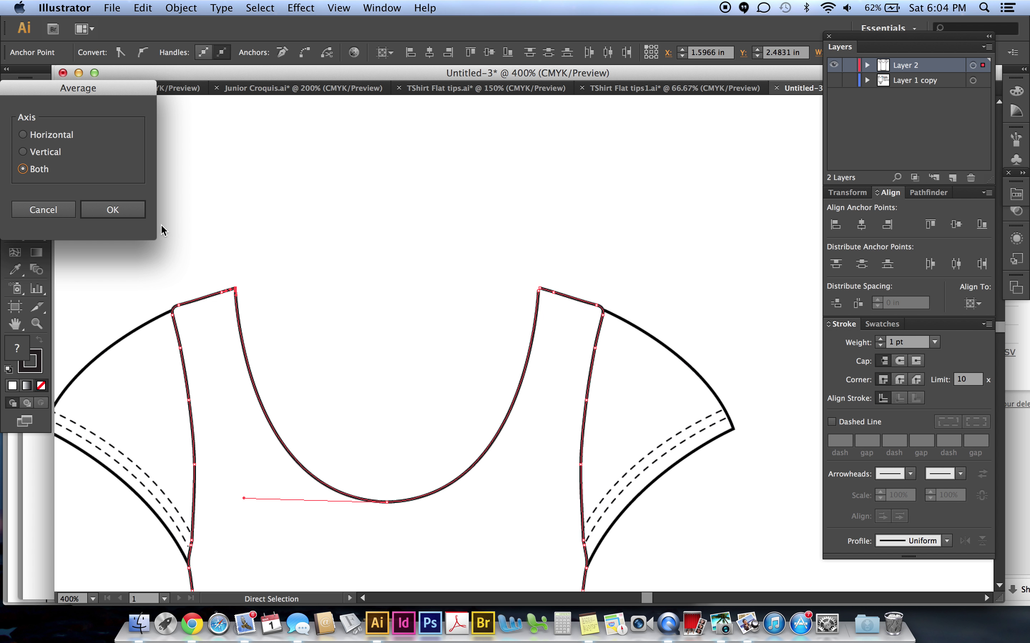
left_click(123, 211)
left_click(182, 8)
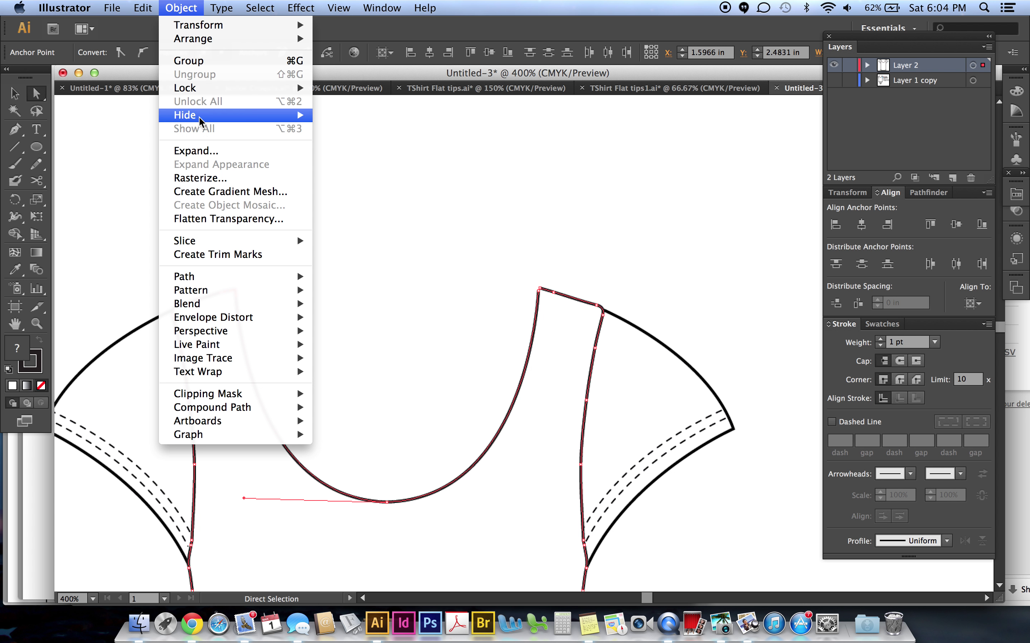
mouse_move(225, 277)
left_click(343, 278)
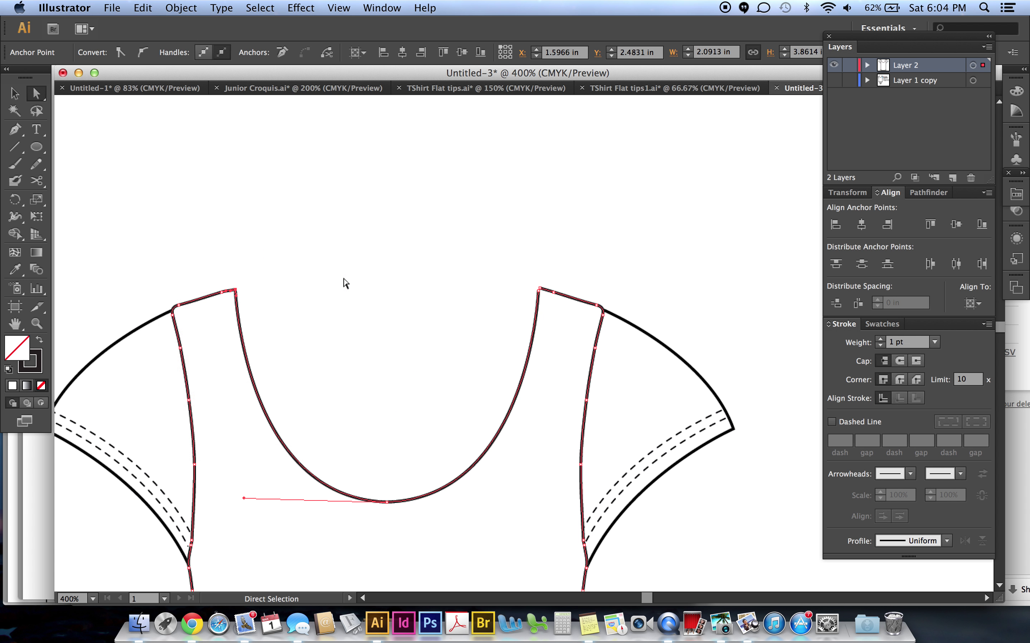
left_click(345, 284)
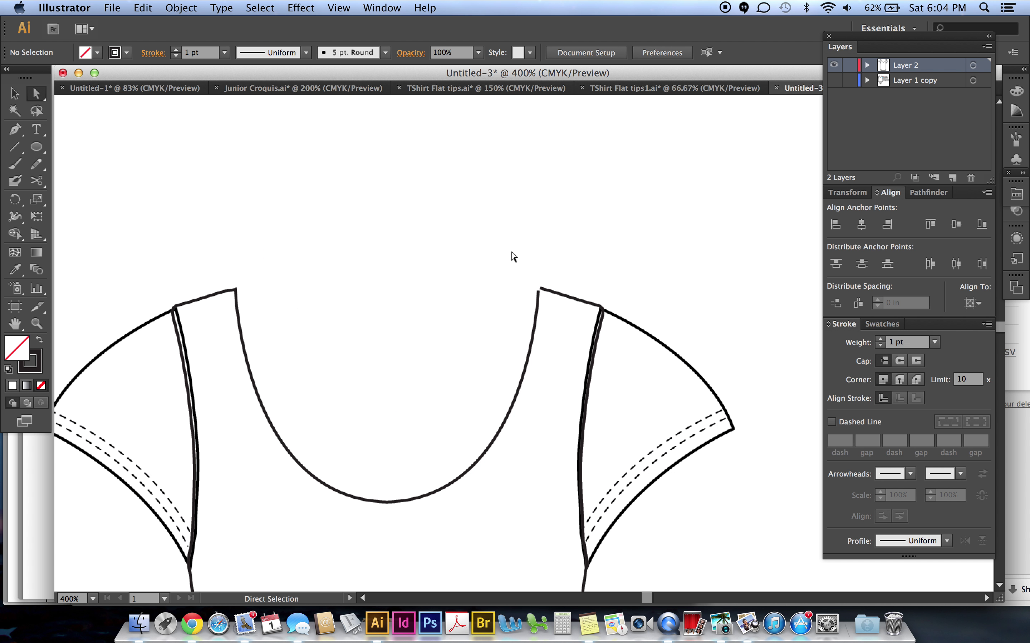
Average (both axes) and join the neckline's top-right corner anchors, then deselect.
left_click_drag(512, 251, 557, 306)
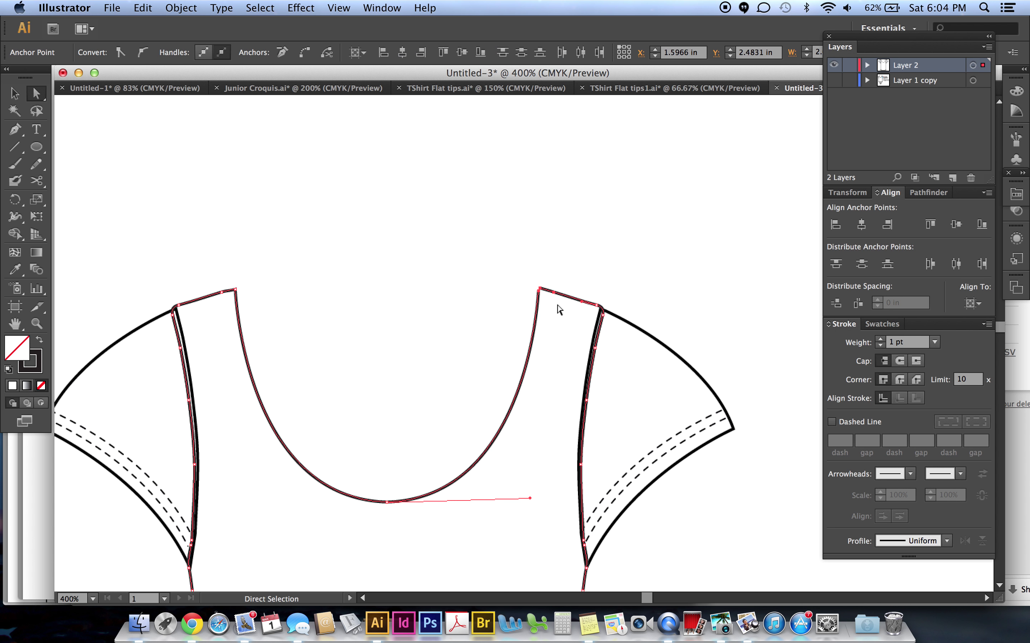
left_click(518, 269)
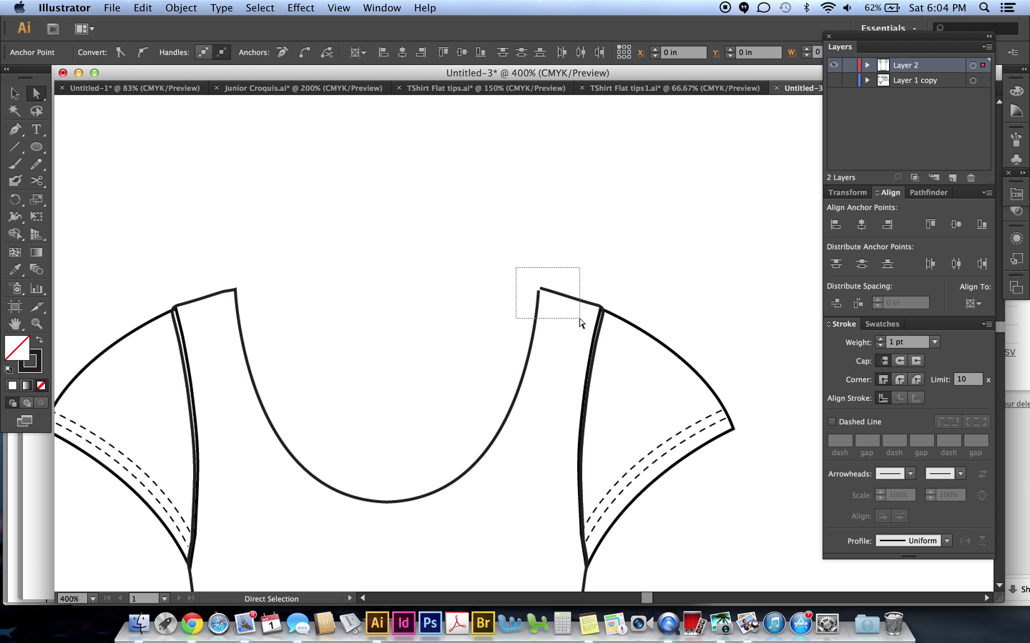
left_click_drag(579, 319, 579, 319)
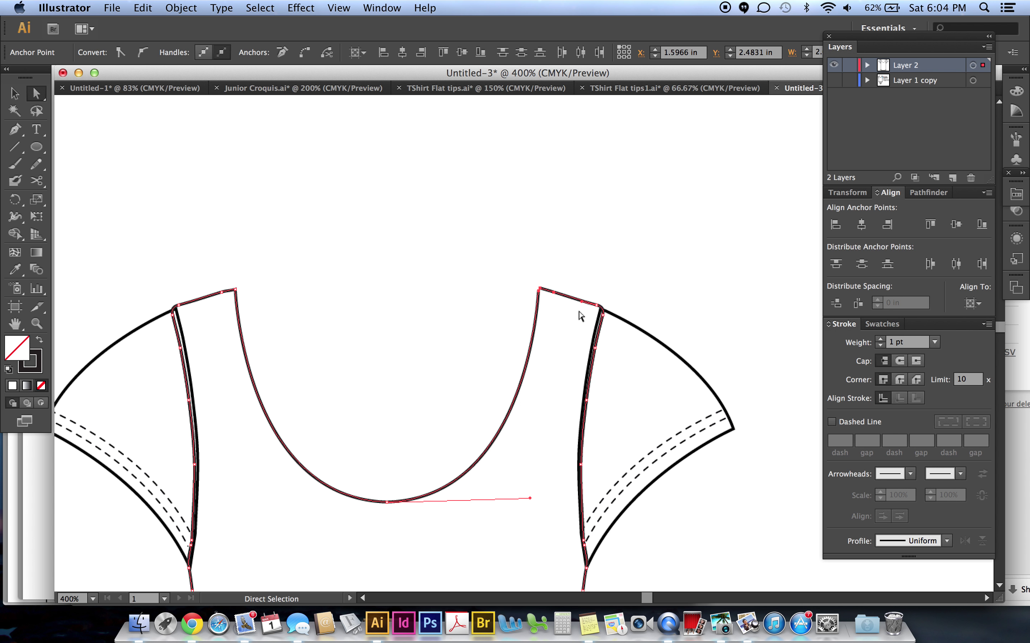
left_click(503, 263)
left_click_drag(503, 262, 546, 297)
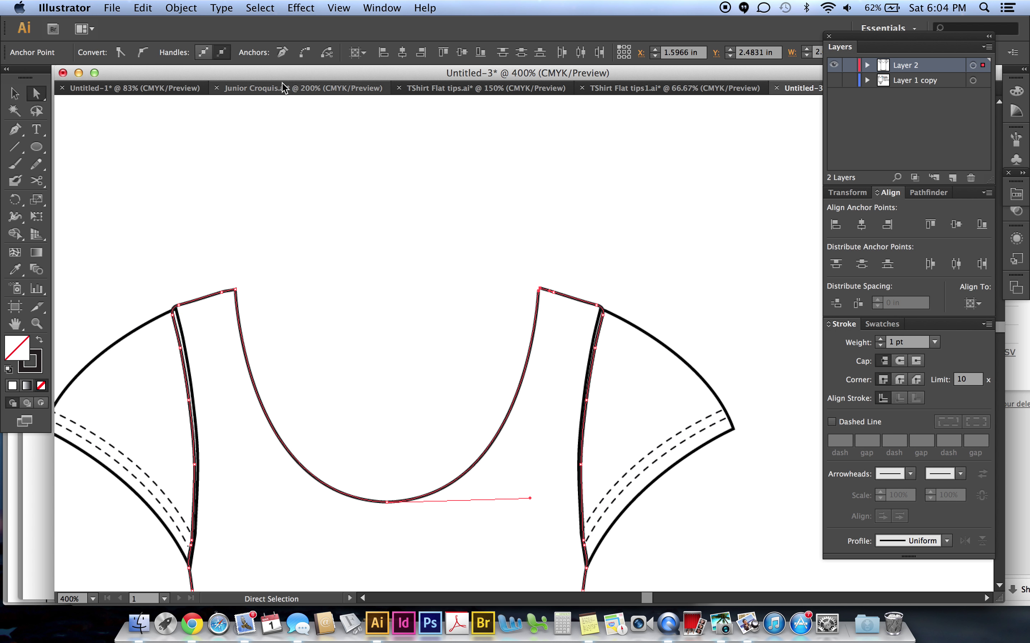
left_click(172, 9)
mouse_move(187, 276)
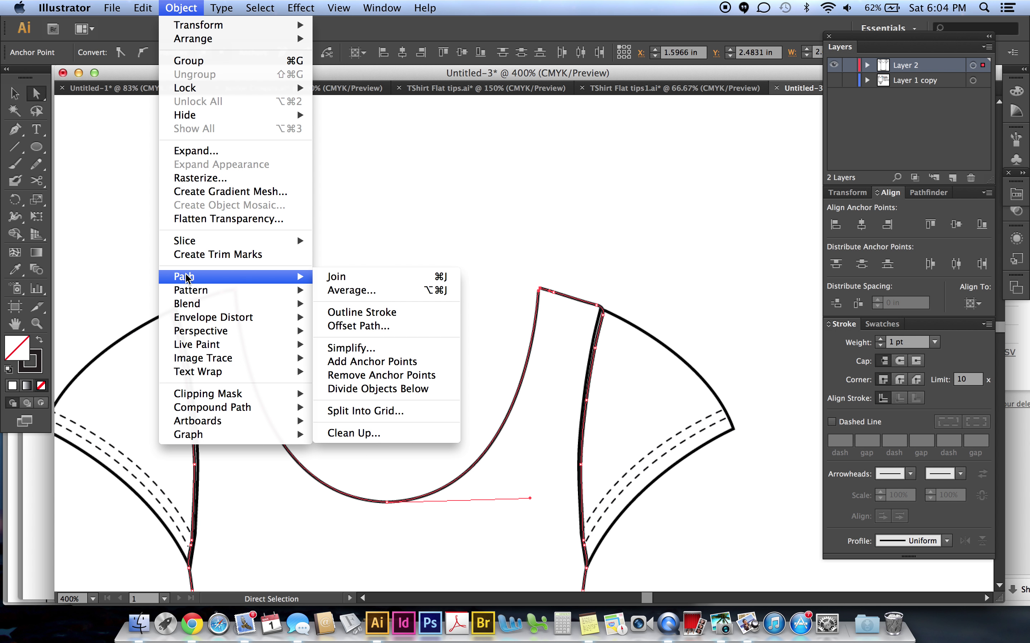
left_click(348, 291)
left_click(124, 215)
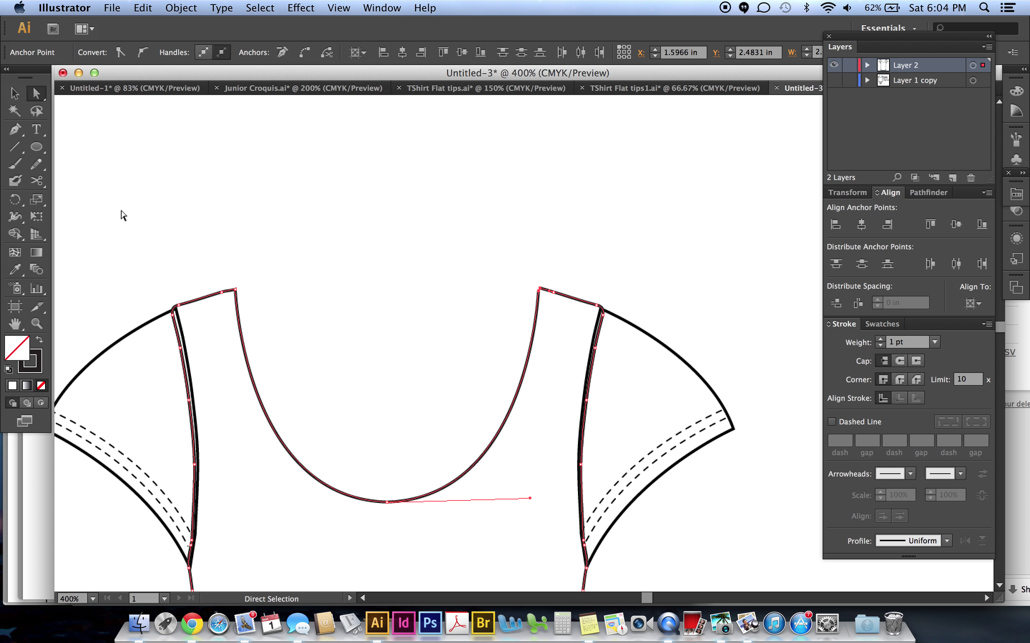
left_click(182, 8)
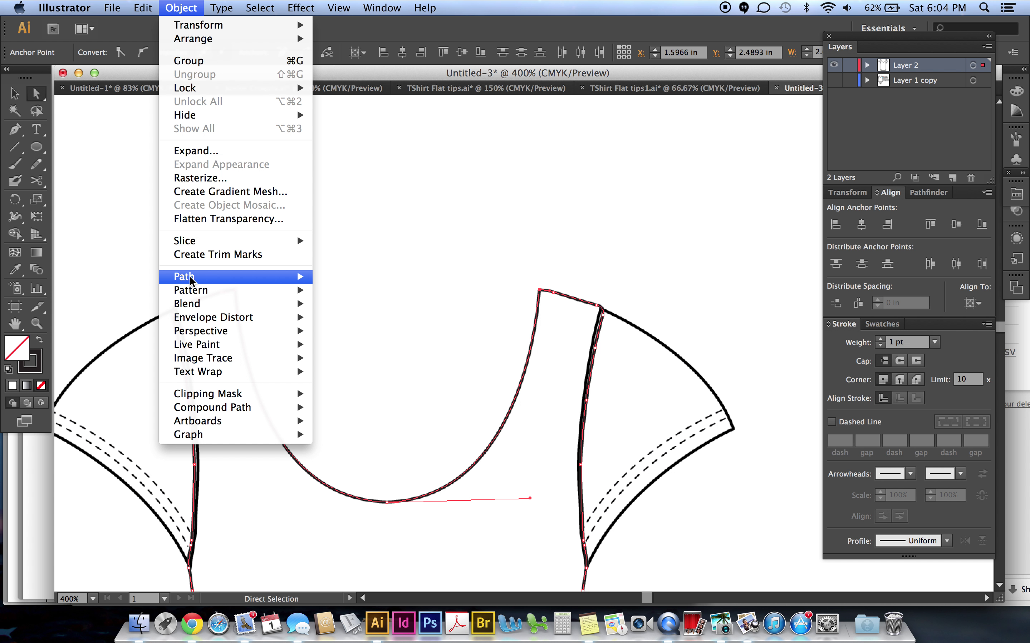
mouse_move(187, 276)
left_click(342, 277)
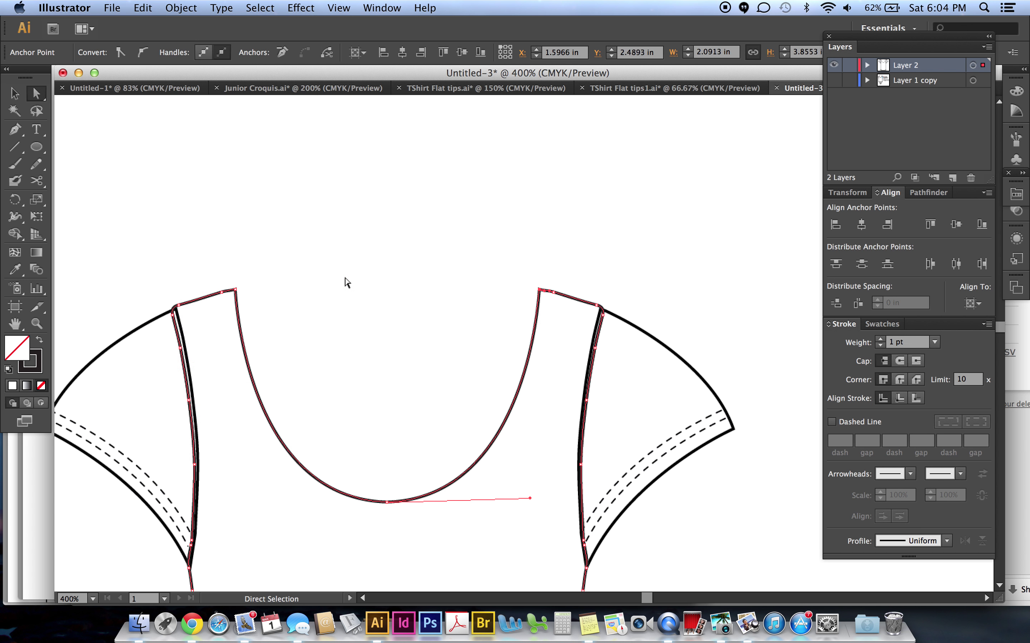
left_click(410, 245)
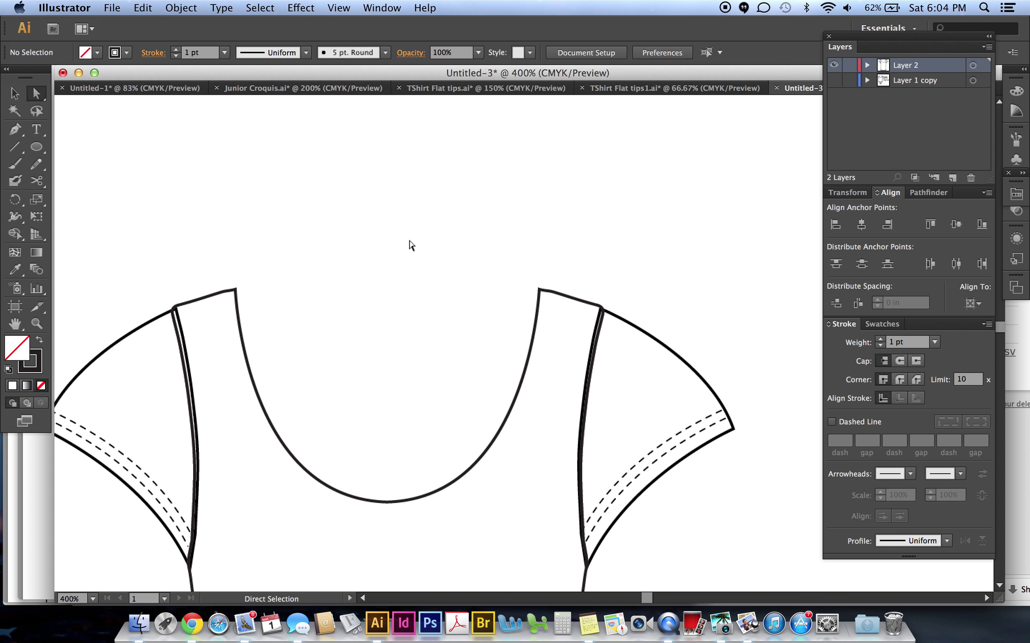
Fill the joined neckline shape with White from Swatches and zoom out to 150%.
left_click(219, 297)
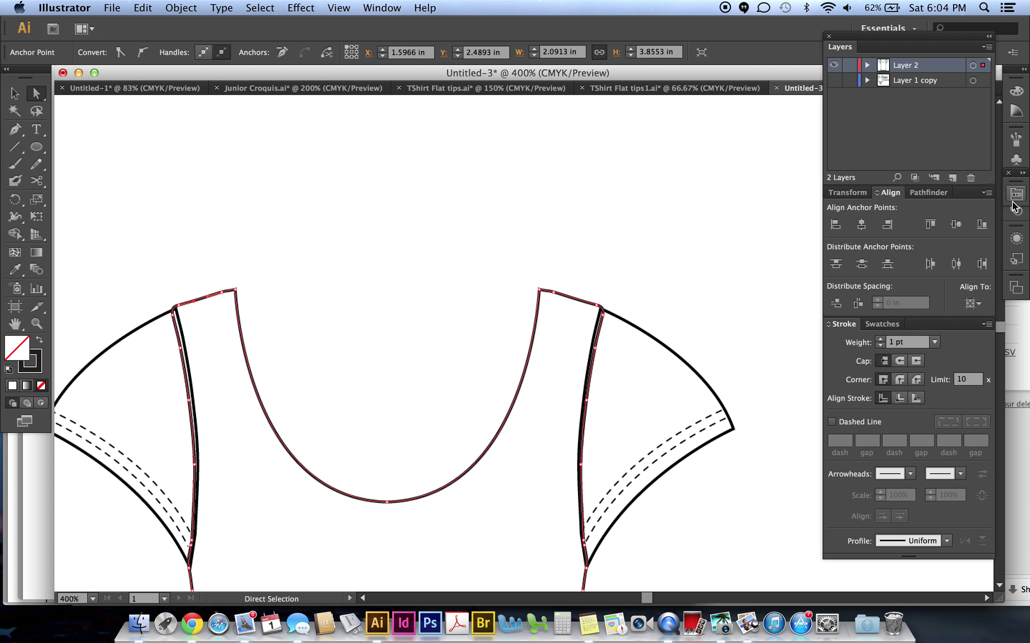
left_click(881, 324)
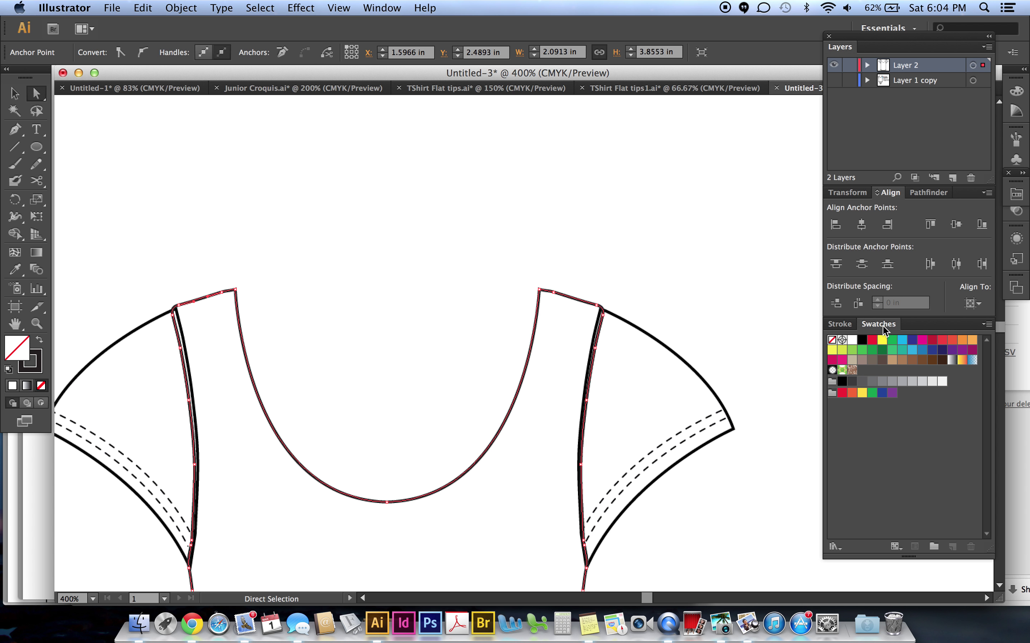
left_click(852, 343)
left_click(733, 279)
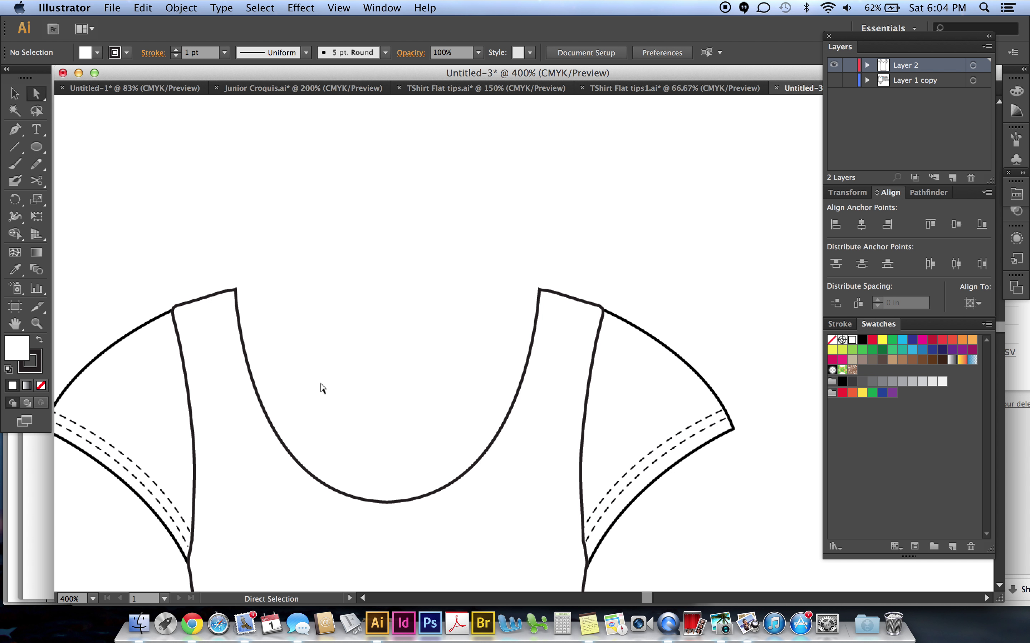
scroll(330, 374, "down", 5)
key("super+minus")
key("super+minus")
key("super+minus")
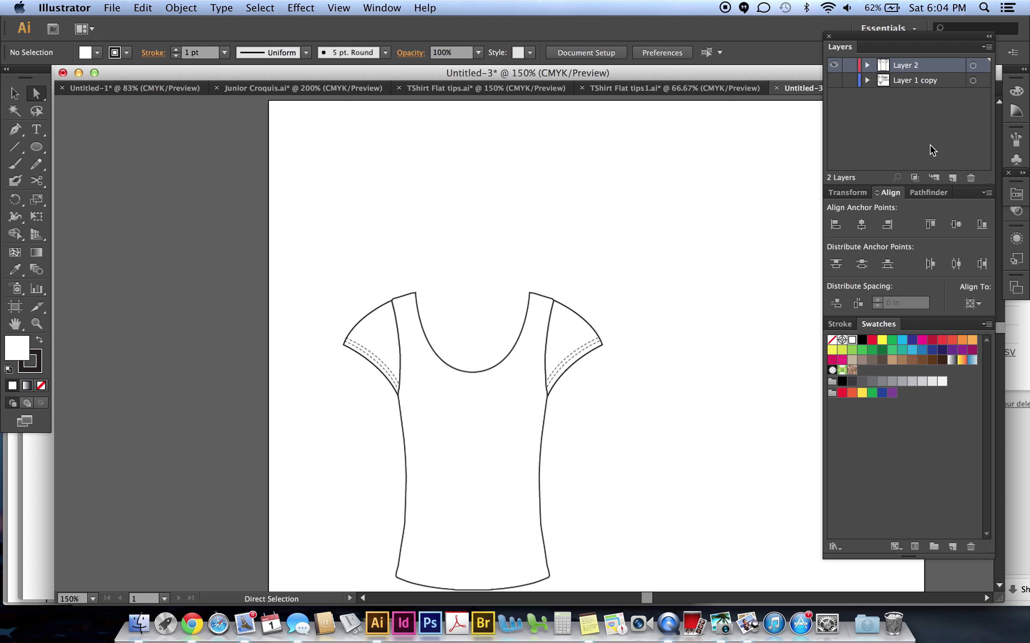
Float the Layers panel and Alt-drag Layer 2 to duplicate it.
scroll(640, 207, "down", 5)
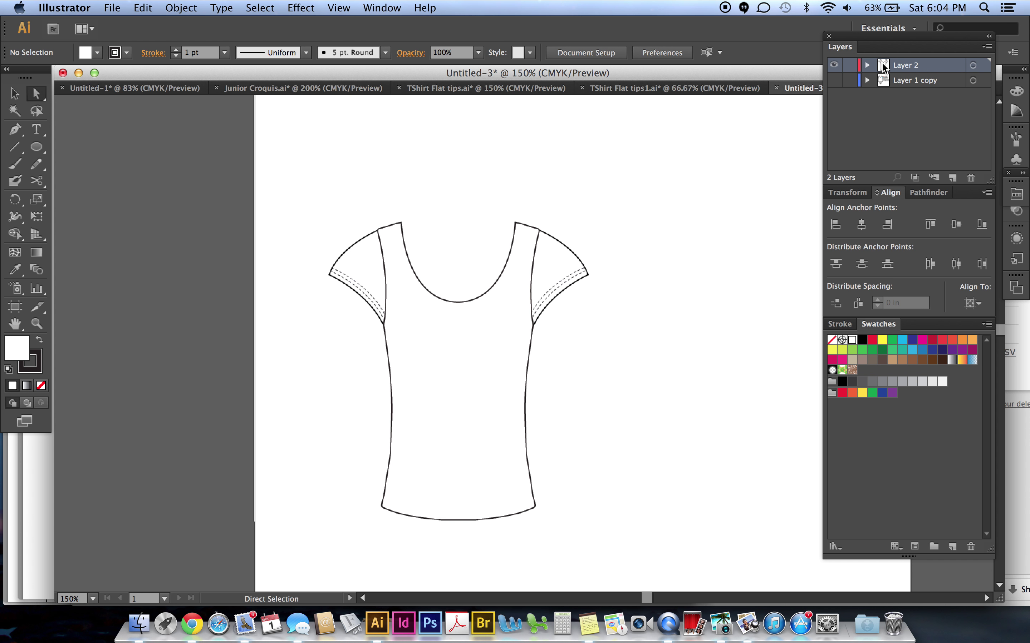
left_click_drag(853, 49, 721, 95)
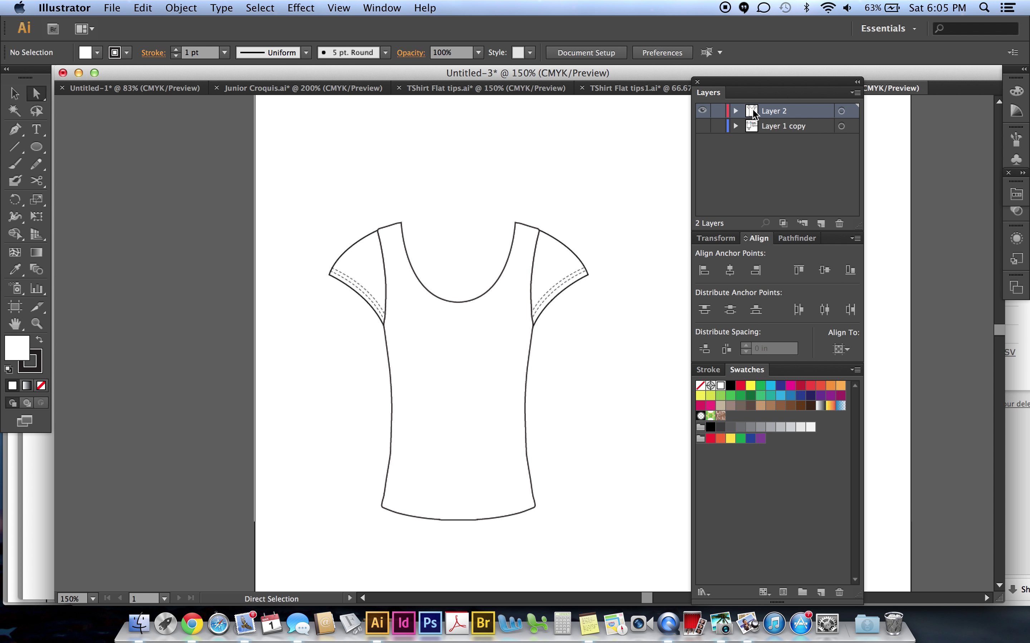
left_click_drag(753, 113, 822, 225)
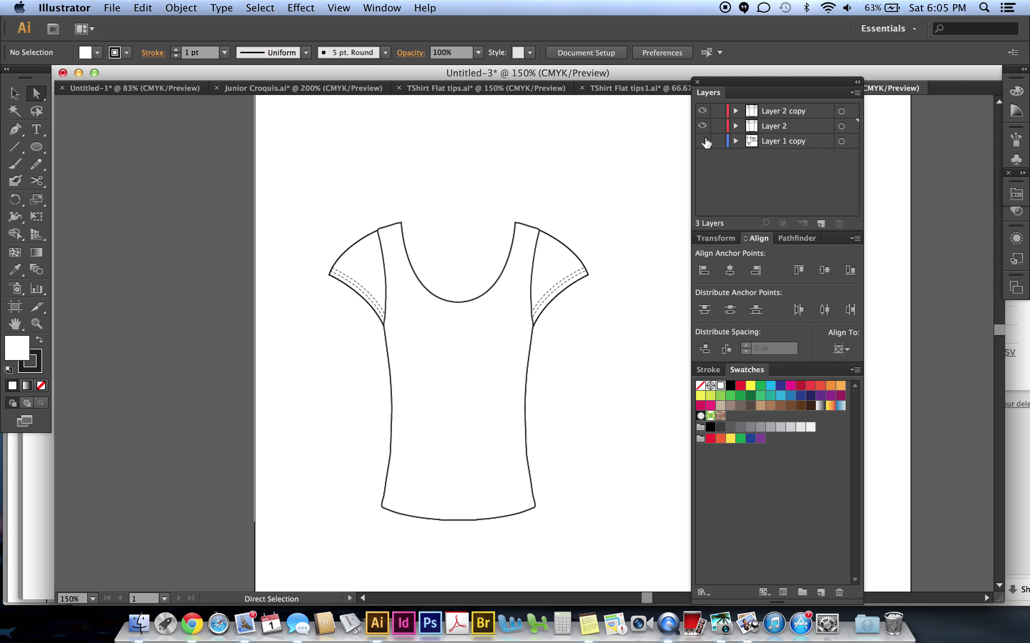
Rename the layers 'front' and 'back', and hide the front layer.
double_click(773, 127)
type("front")
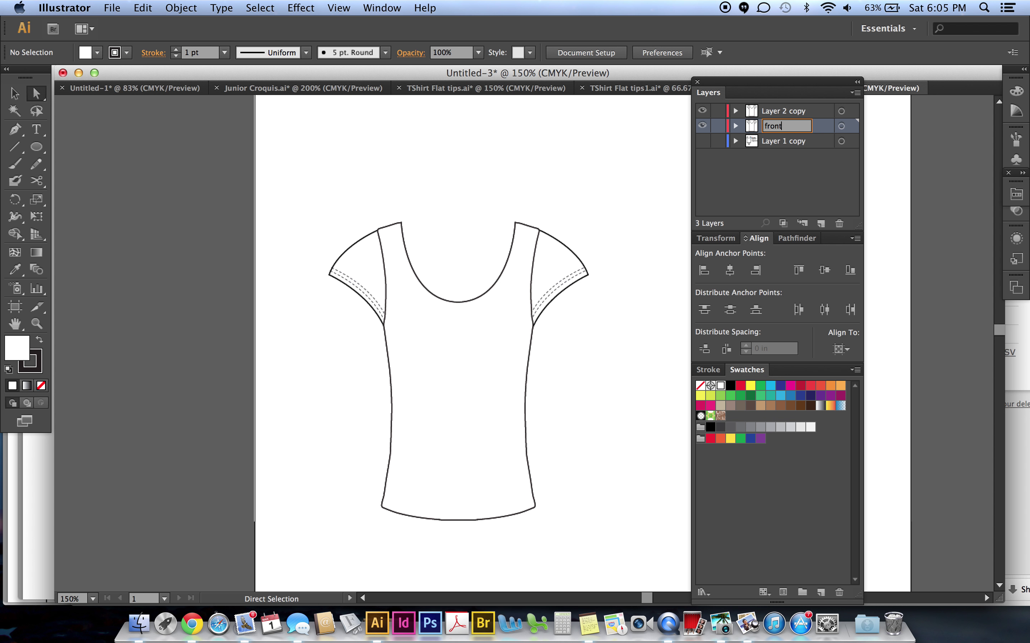
key("Return")
double_click(766, 112)
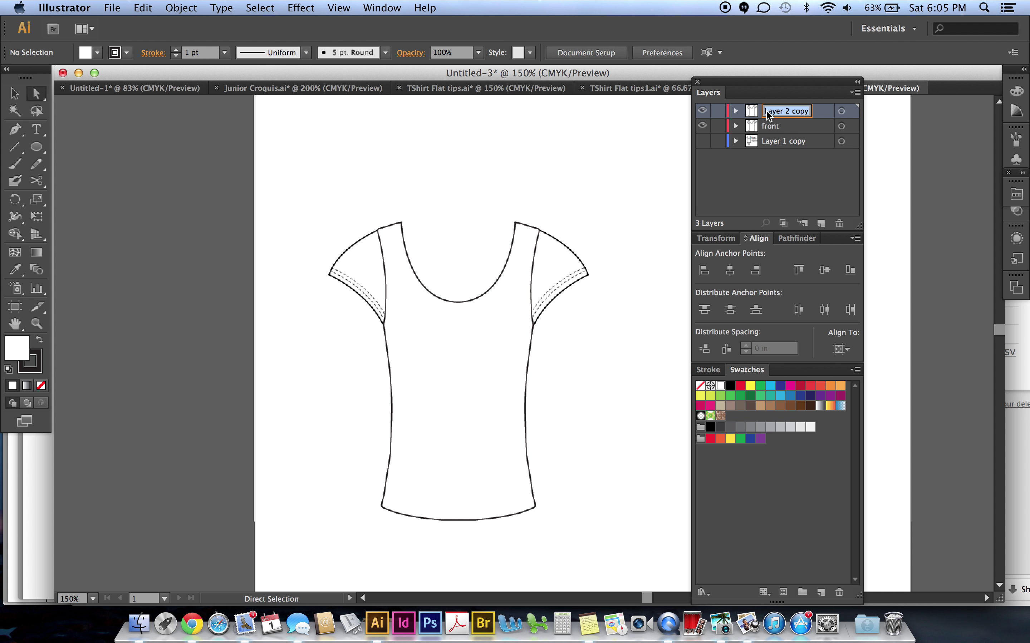
type("back")
key("Return")
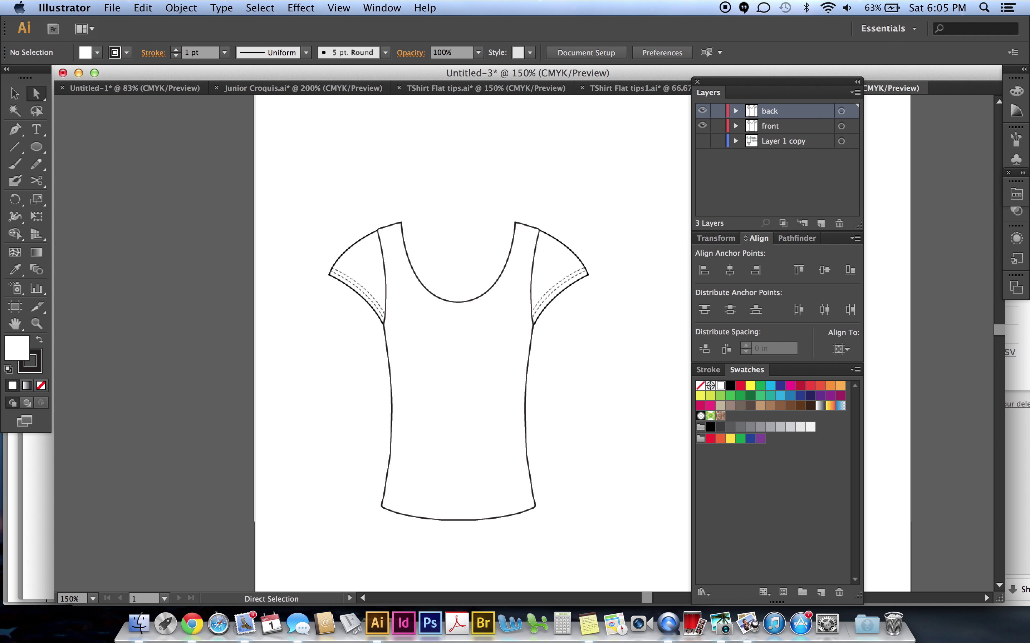
left_click(703, 126)
Raise the back neckline's lowest anchor point with the Up arrow key.
left_click_drag(428, 246, 487, 322)
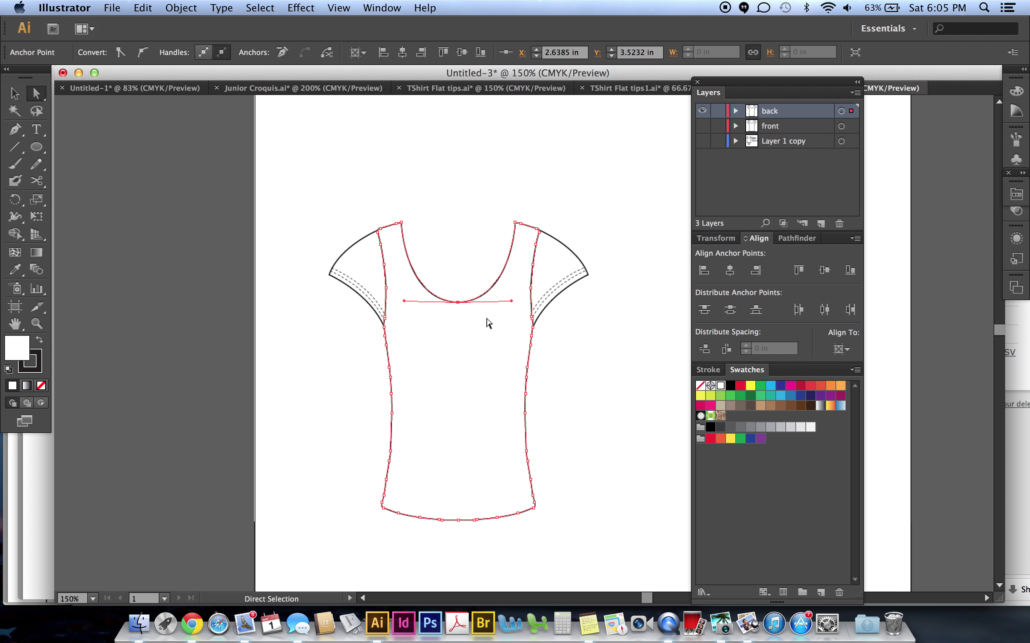
key("super")
key("Up")
key("Up")
key("Up")
key("Up")
key("Up")
key("Up")
key("Up")
key("Up")
key("Up")
key("Up")
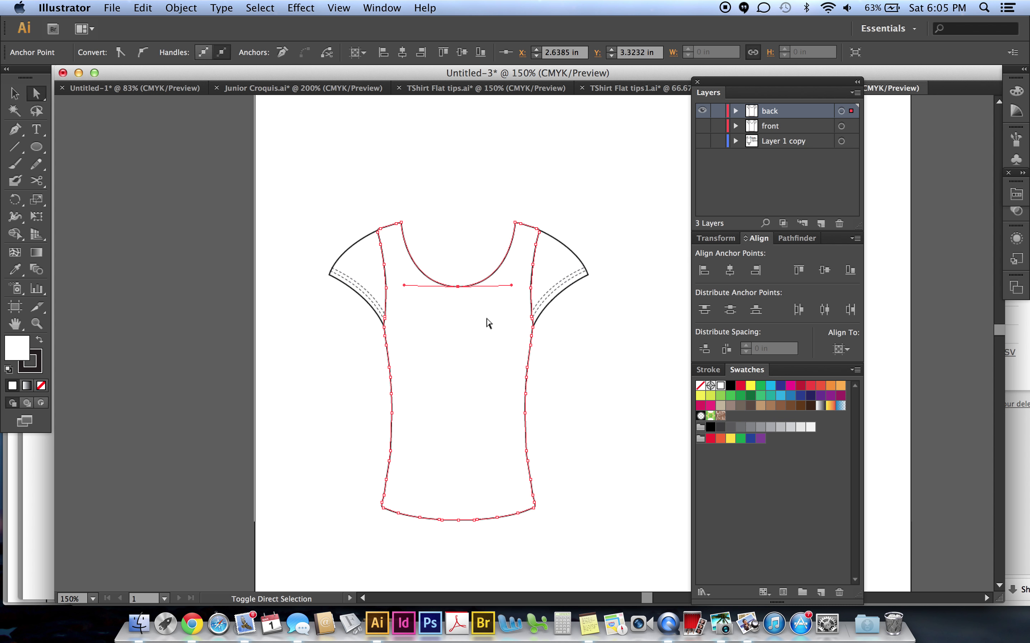
Make the front layer visible and move the back layer below it in Layers.
left_click(470, 209)
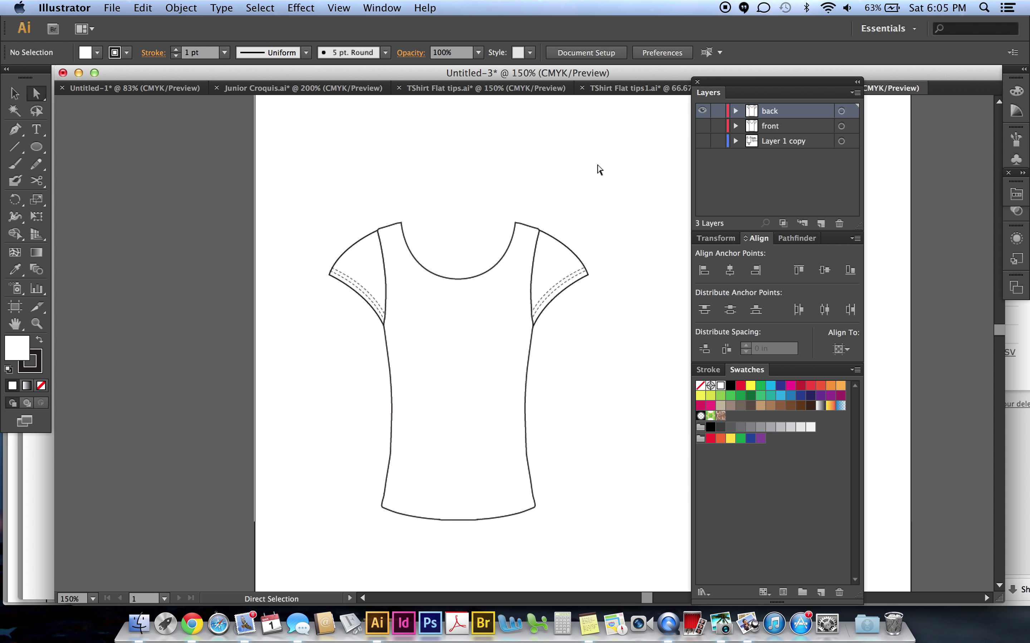
left_click(703, 127)
left_click_drag(749, 116, 755, 132)
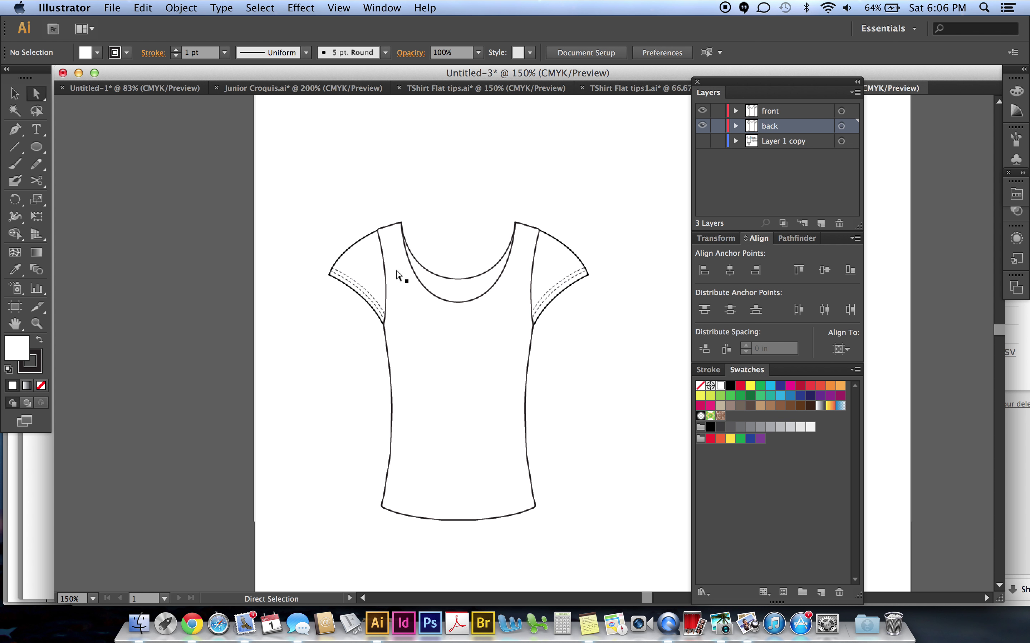
Fill the back neckline piece with a light grey swatch.
left_click(442, 281)
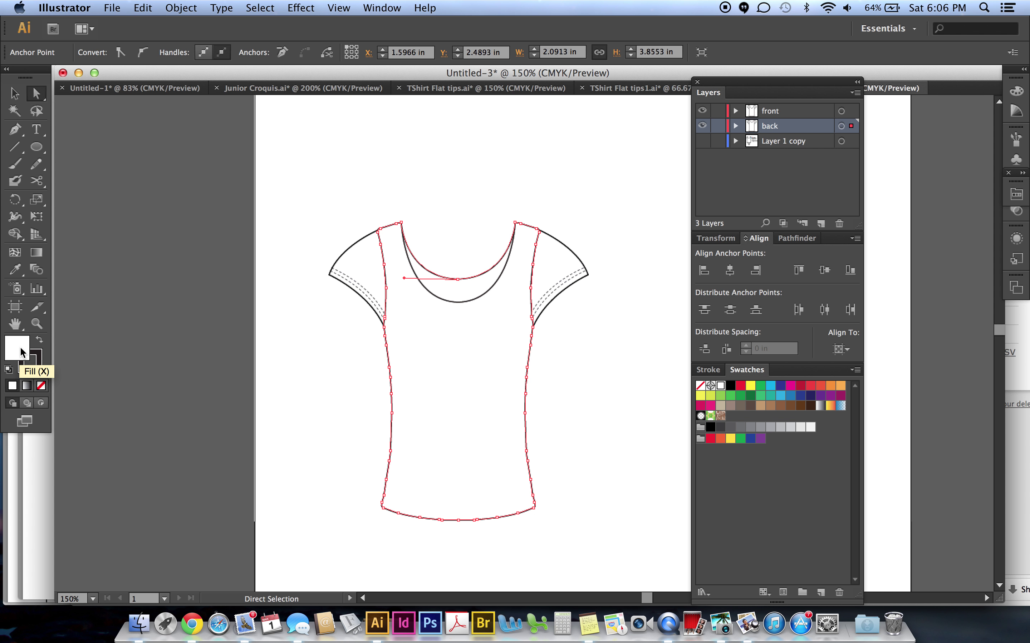
left_click(790, 427)
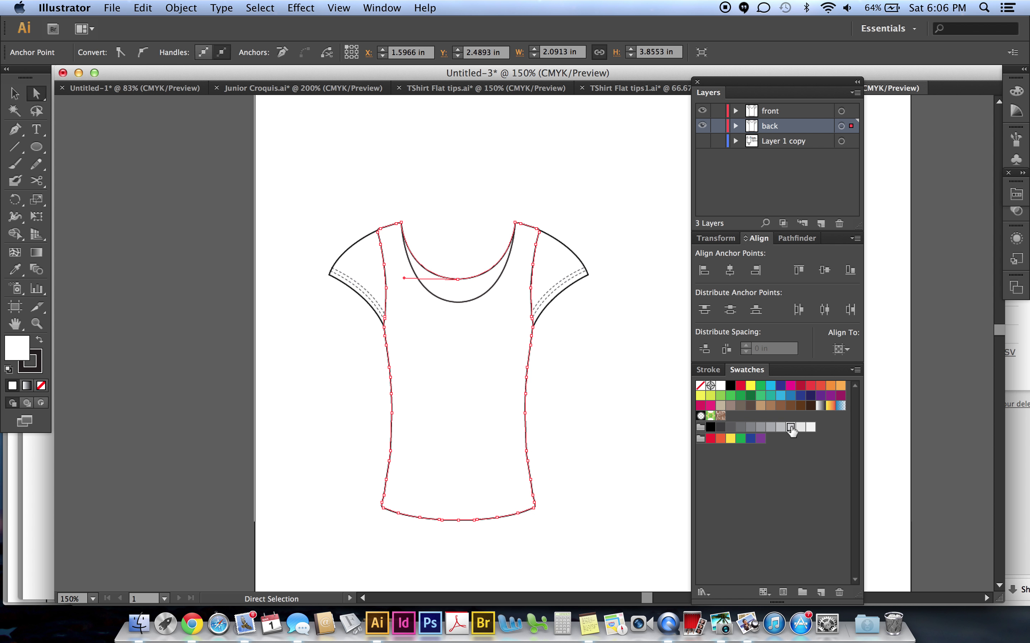
left_click(627, 397)
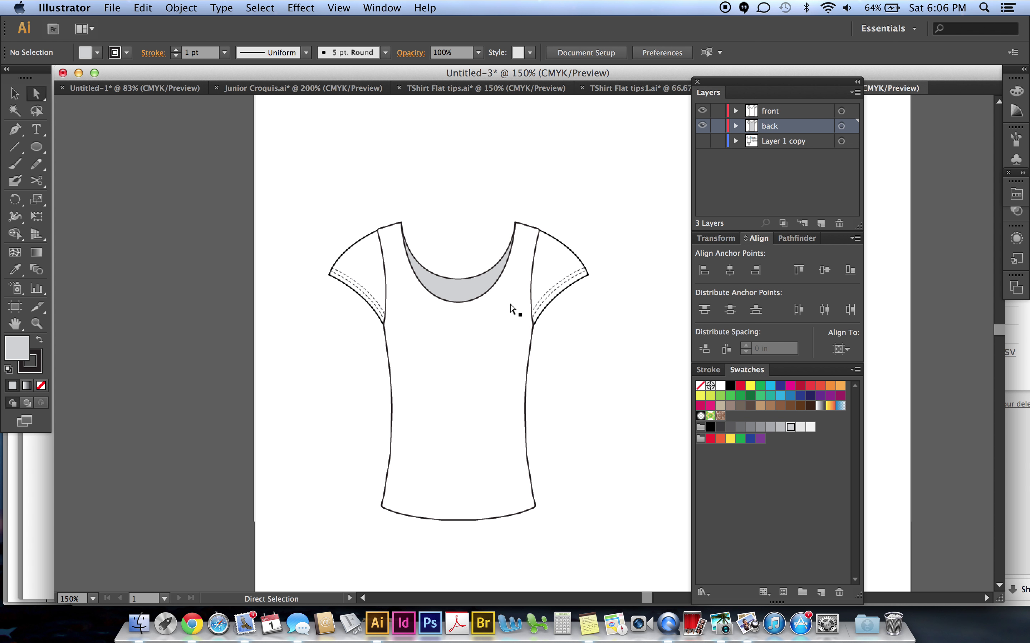
Fill the shirt front body with the C=5 M=0 Y=90 K=0 yellow swatch.
left_click(484, 302)
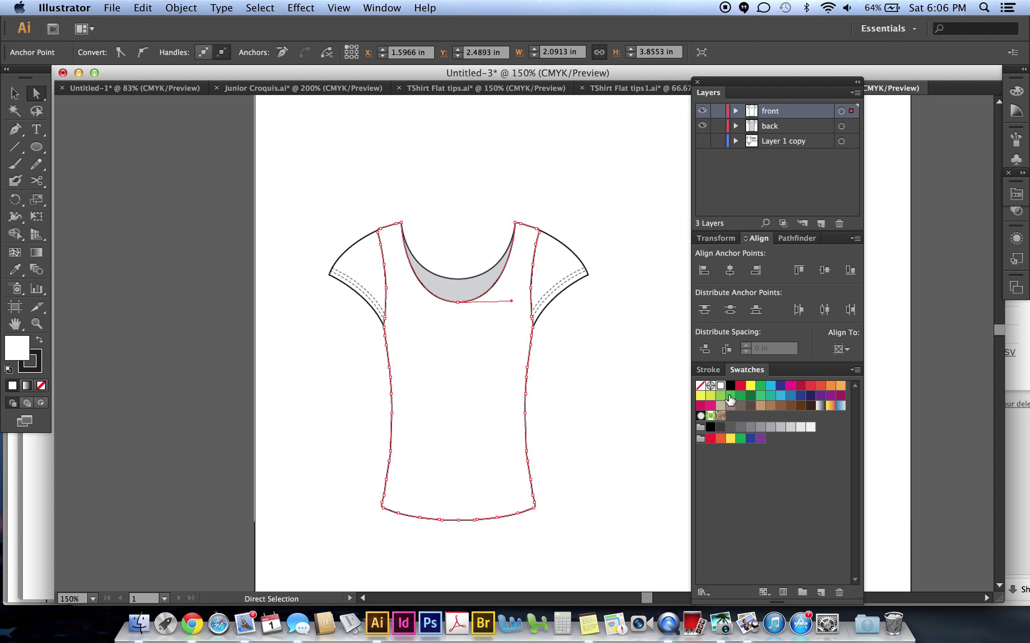
left_click(701, 396)
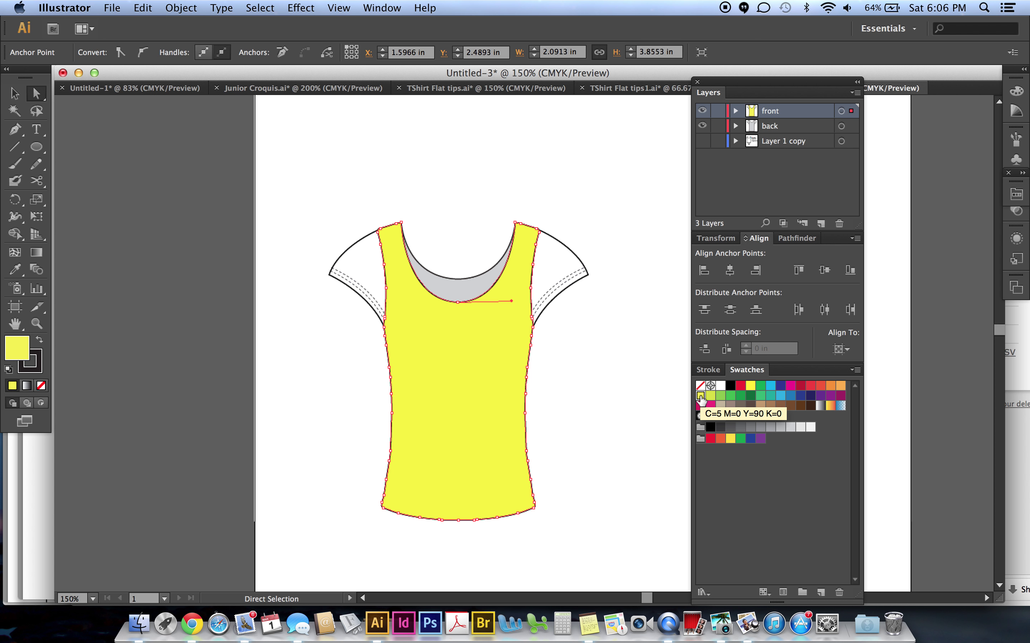
left_click(618, 404)
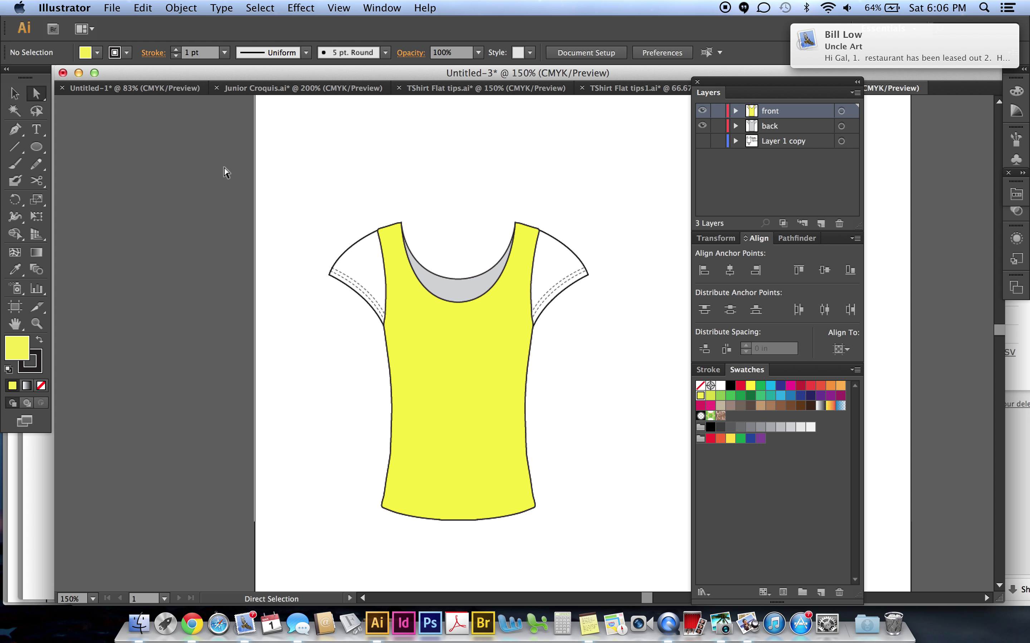
Give the back neckline curve a fill of None and a 3 pt stroke weight.
left_click(434, 298)
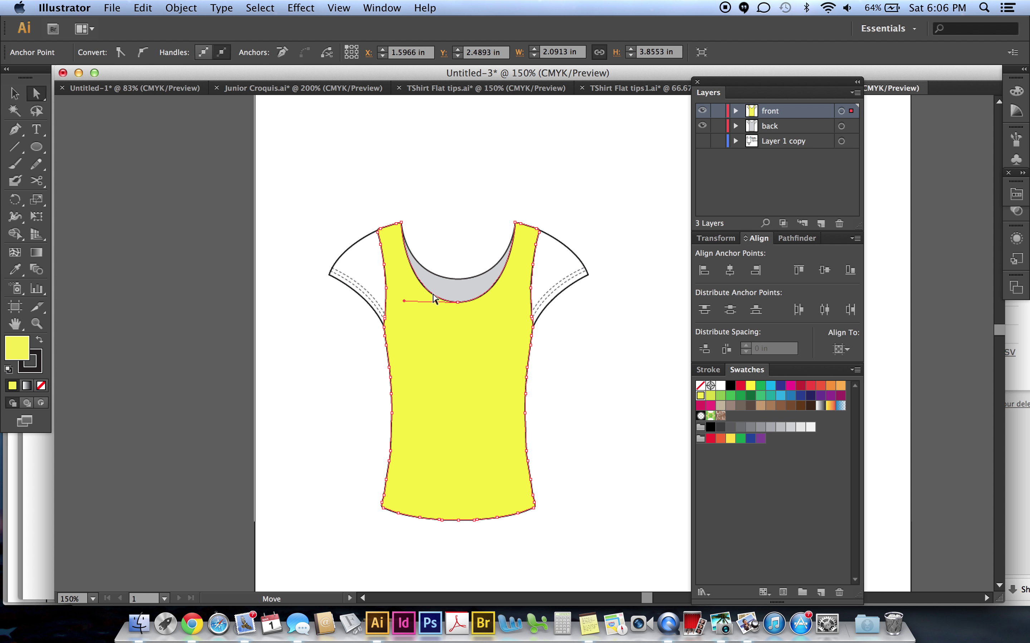
left_click(453, 202)
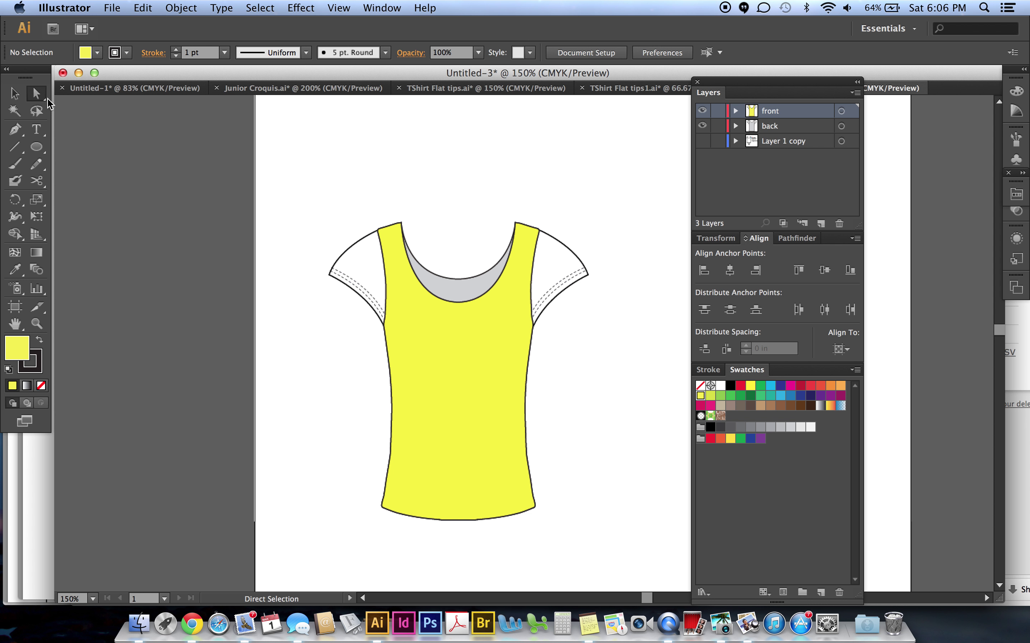
left_click_drag(441, 250, 466, 287)
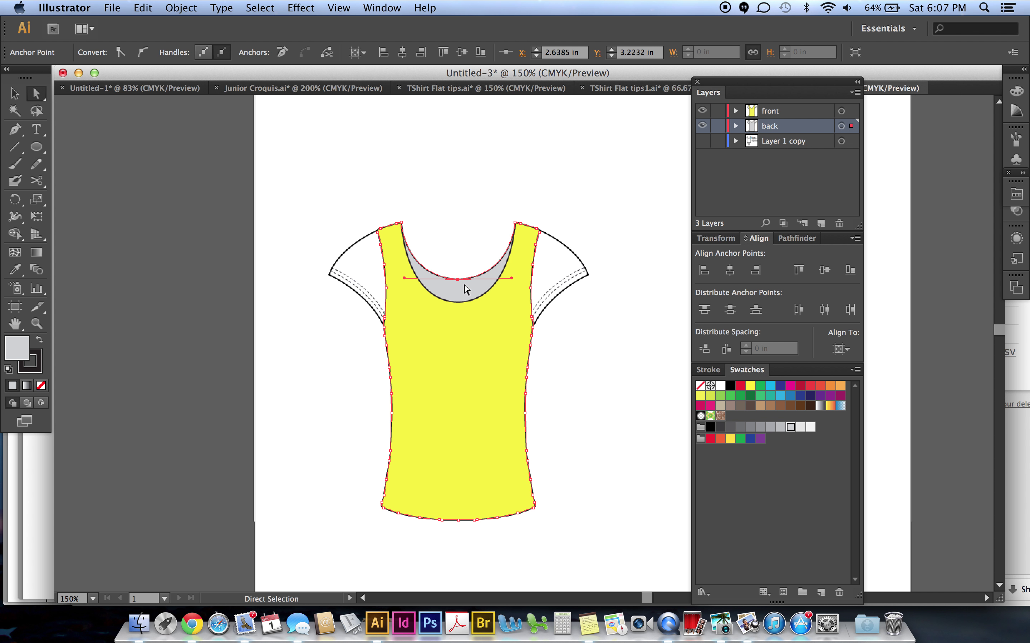
key("super")
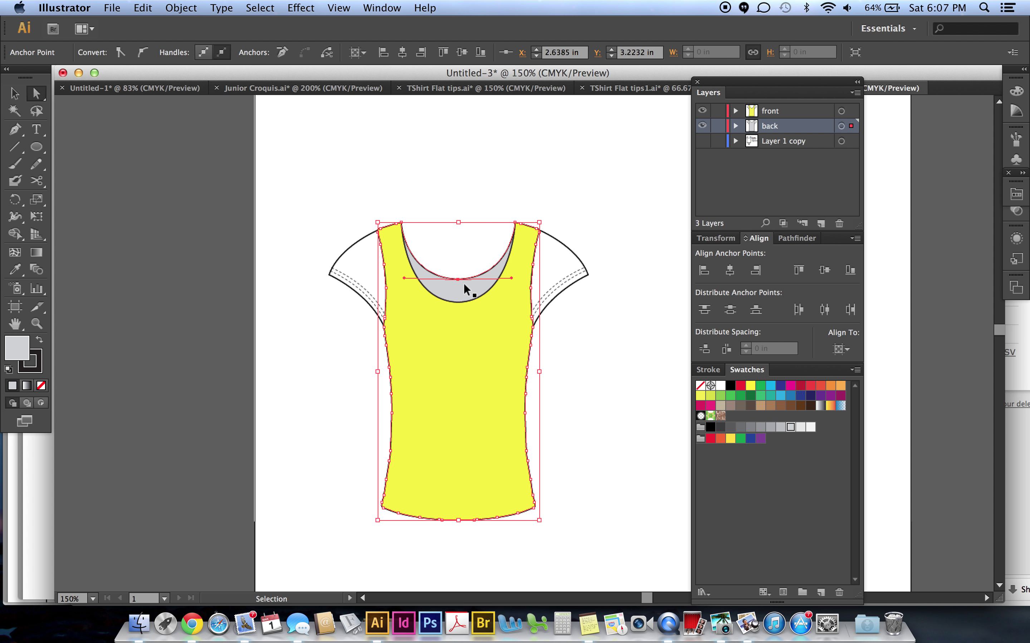
left_click(464, 286)
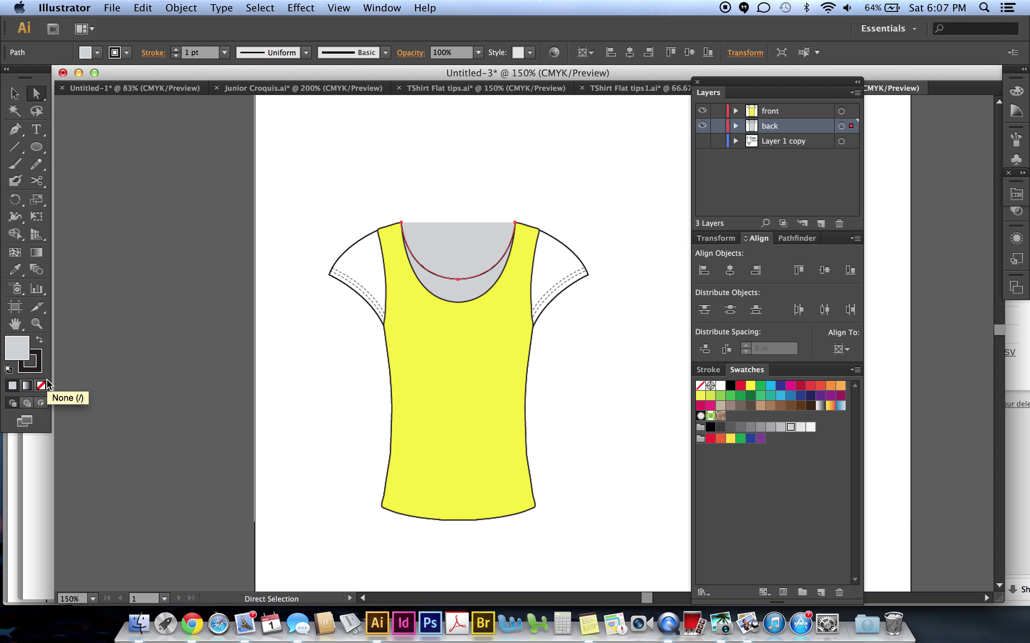
left_click(41, 387)
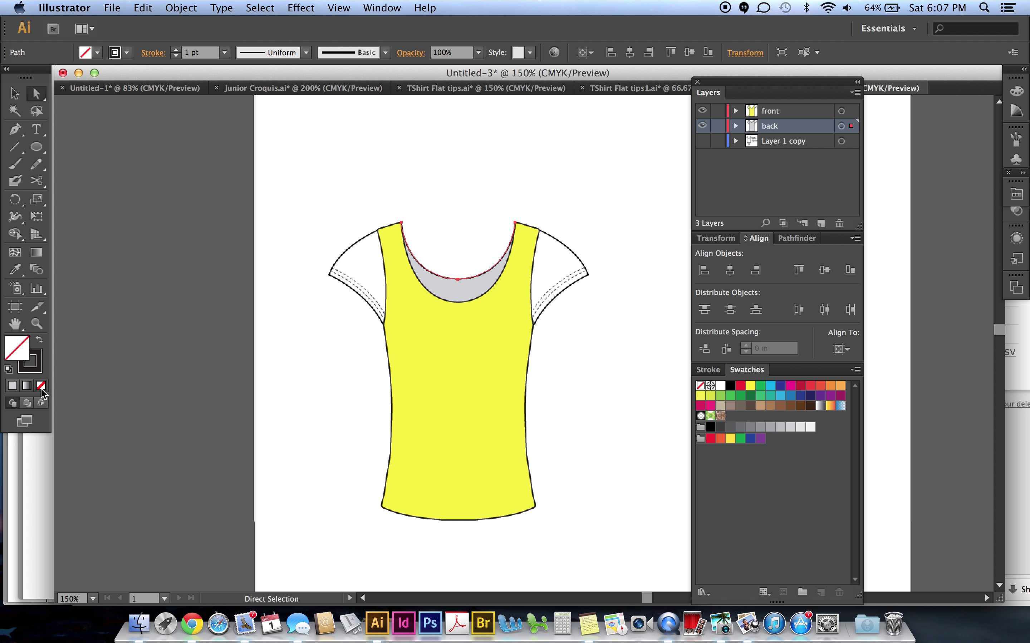
left_click(29, 368)
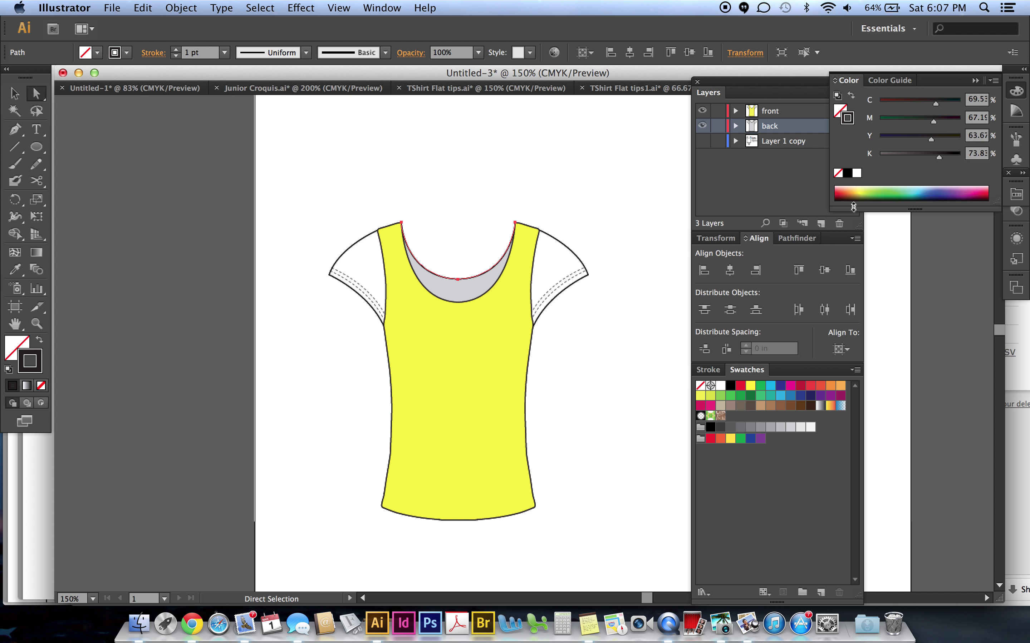
left_click(708, 370)
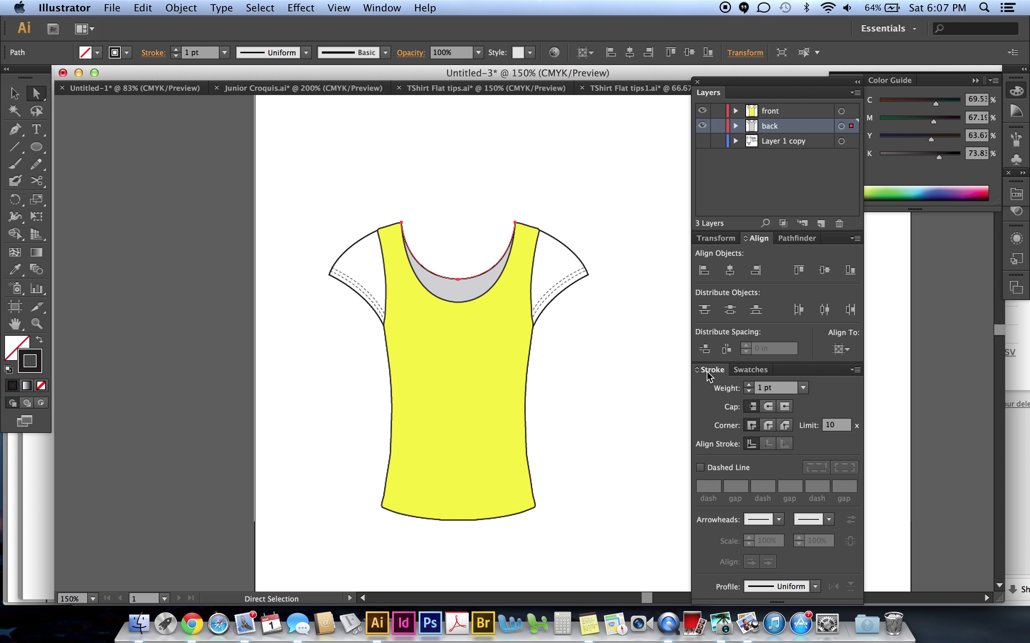
left_click(749, 385)
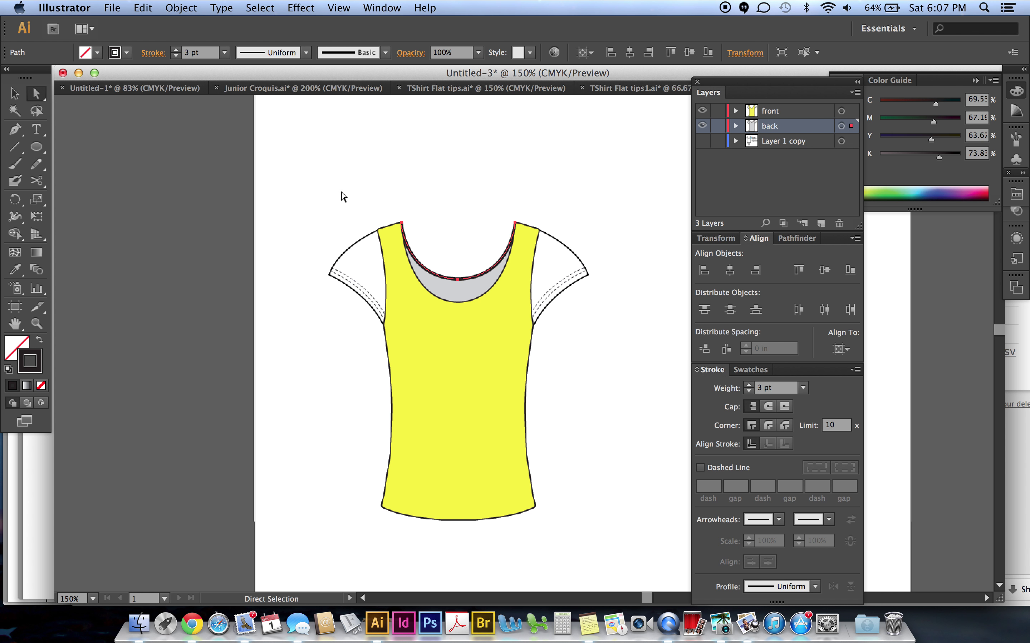
Expand the thick neckline stroke into a shape via Object > Expand with Stroke checked.
left_click(182, 8)
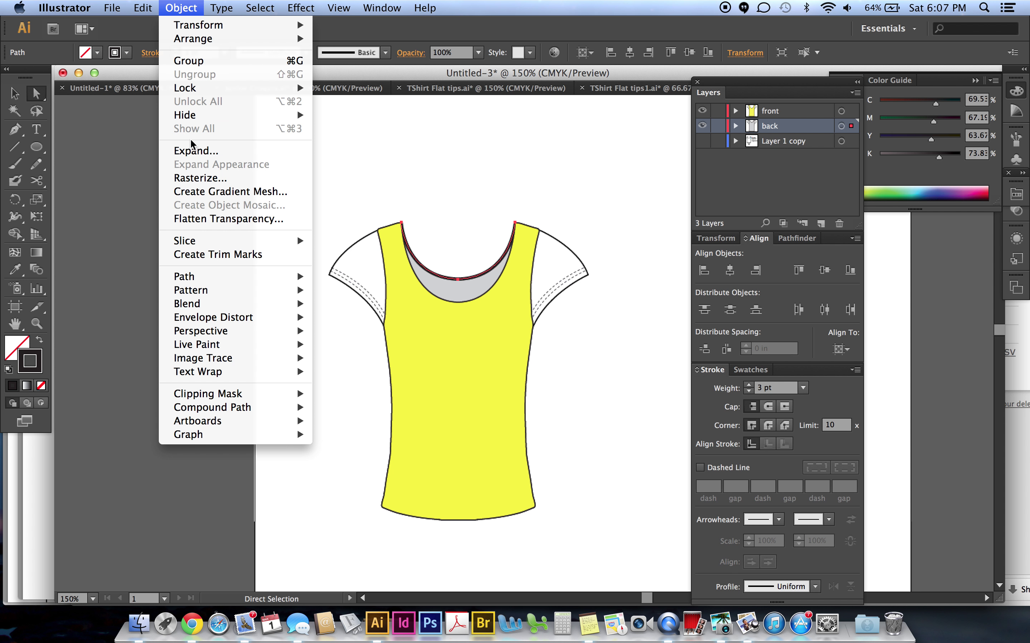
left_click(187, 152)
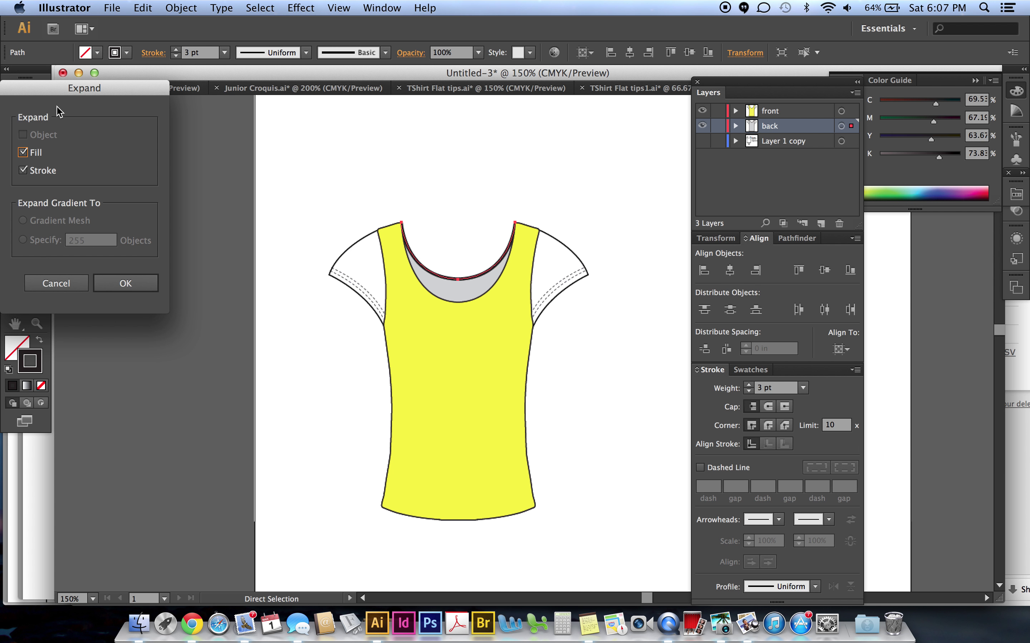
left_click_drag(45, 94, 179, 140)
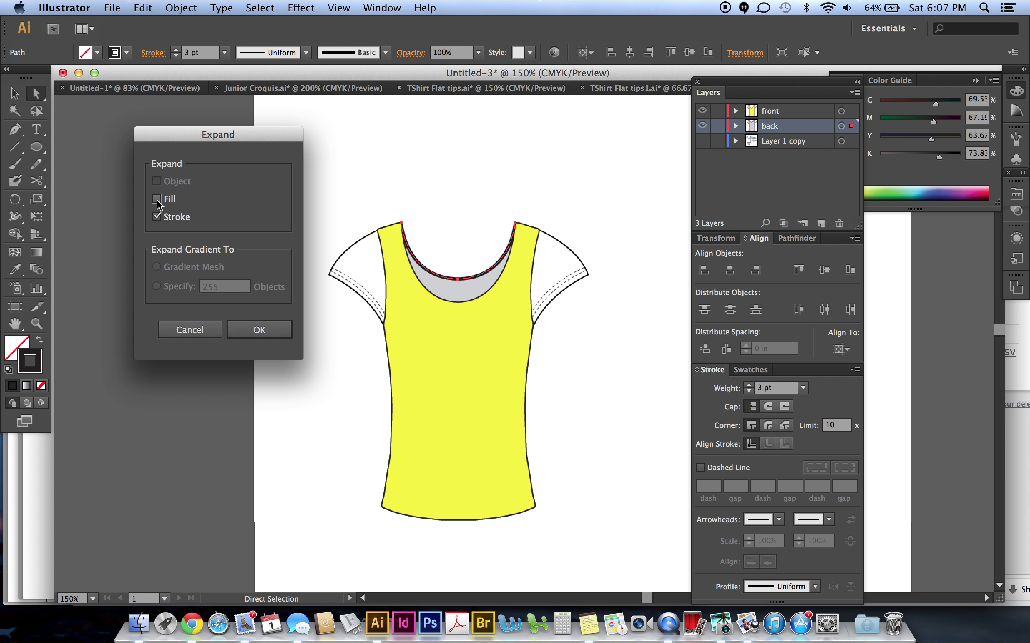
left_click(248, 330)
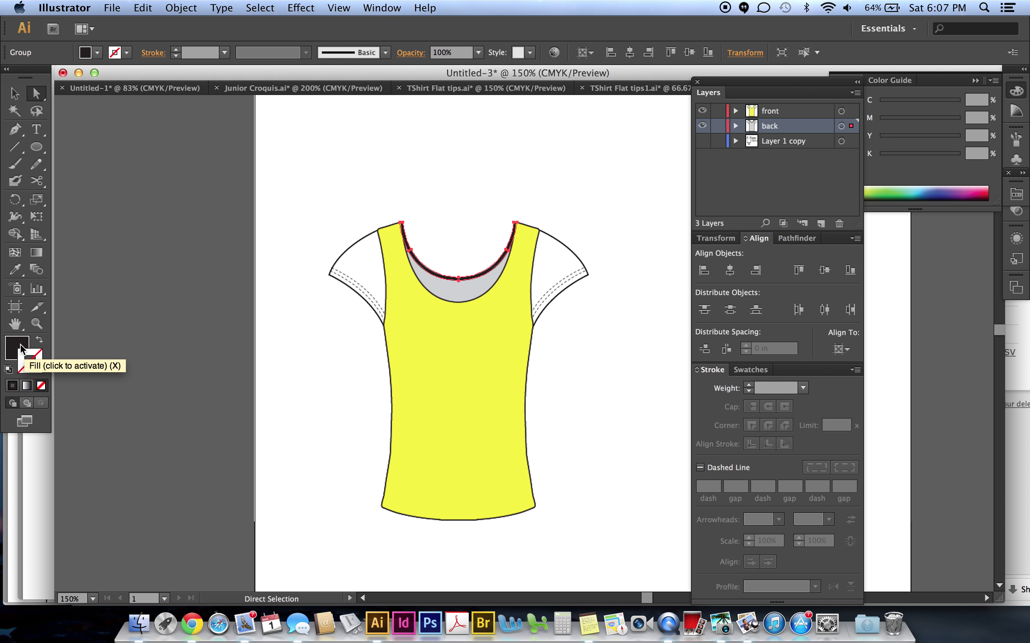
Swap the band's fill and stroke, then fill it white with a black outline.
left_click(38, 342)
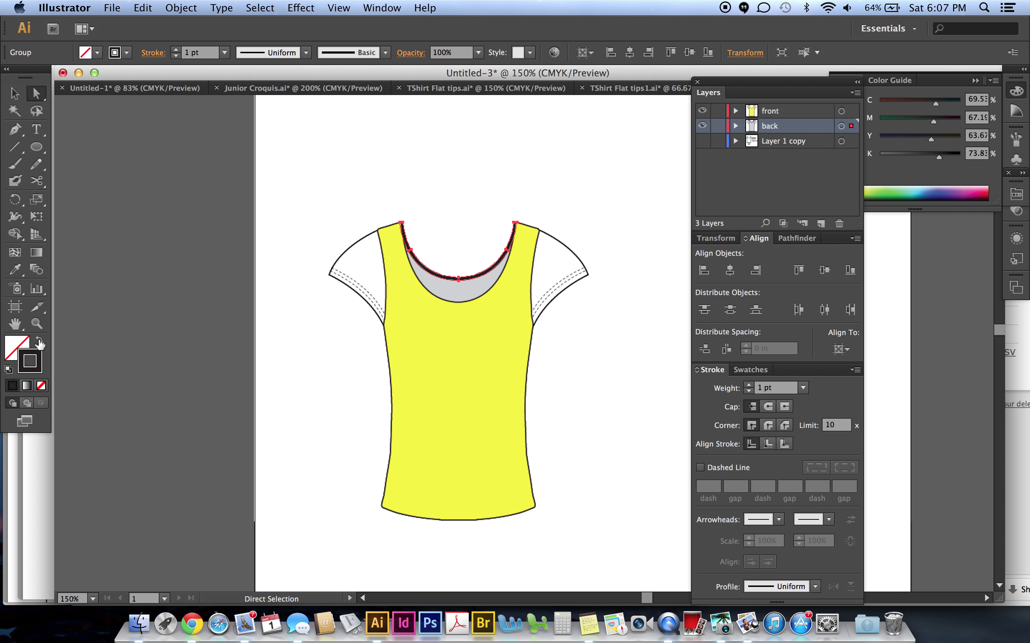
left_click(17, 343)
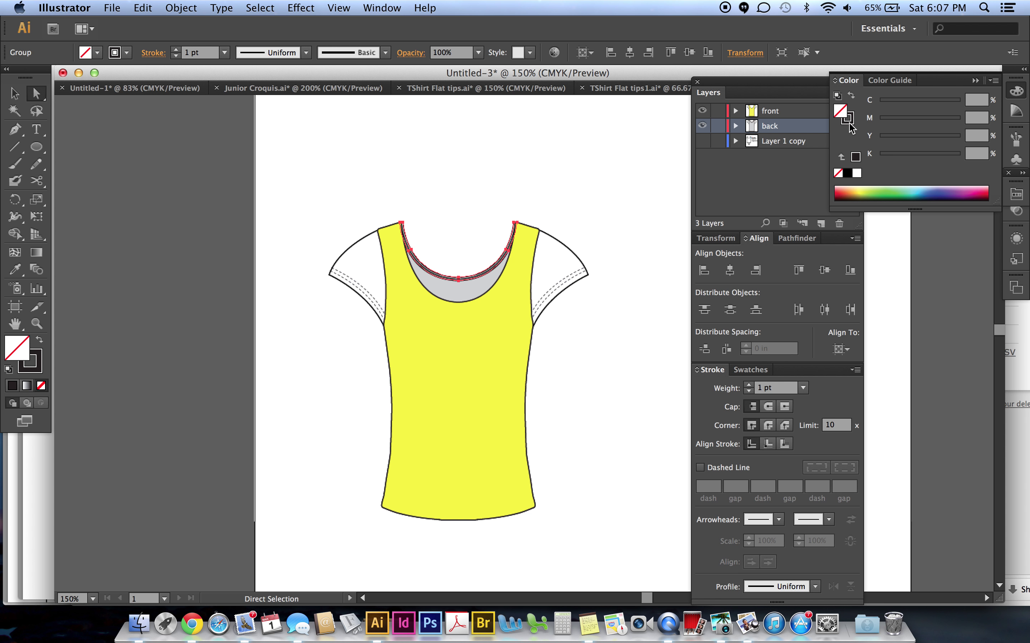
left_click(856, 174)
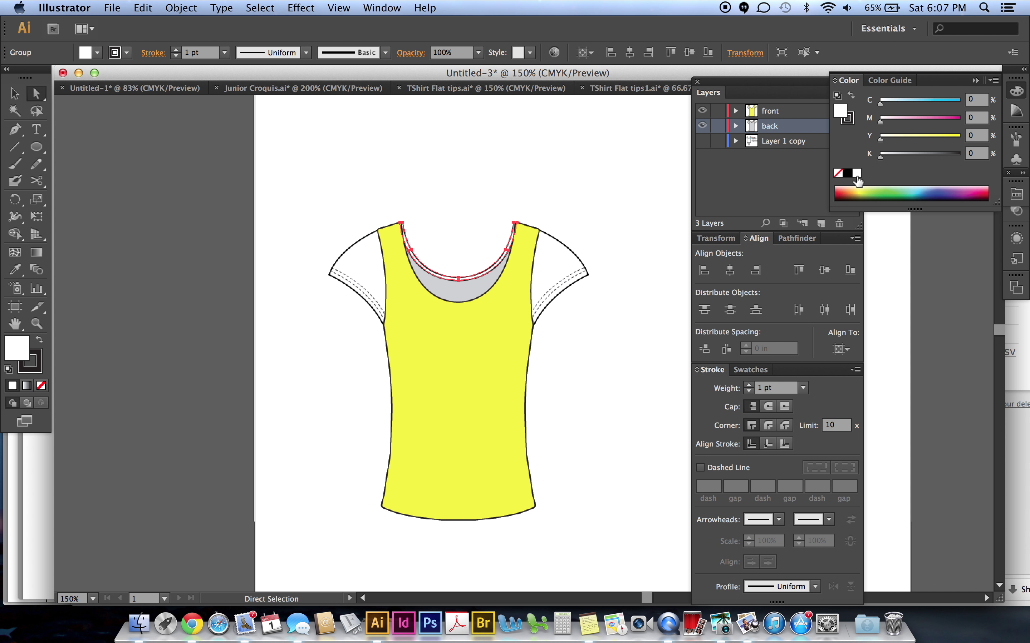
left_click(639, 175)
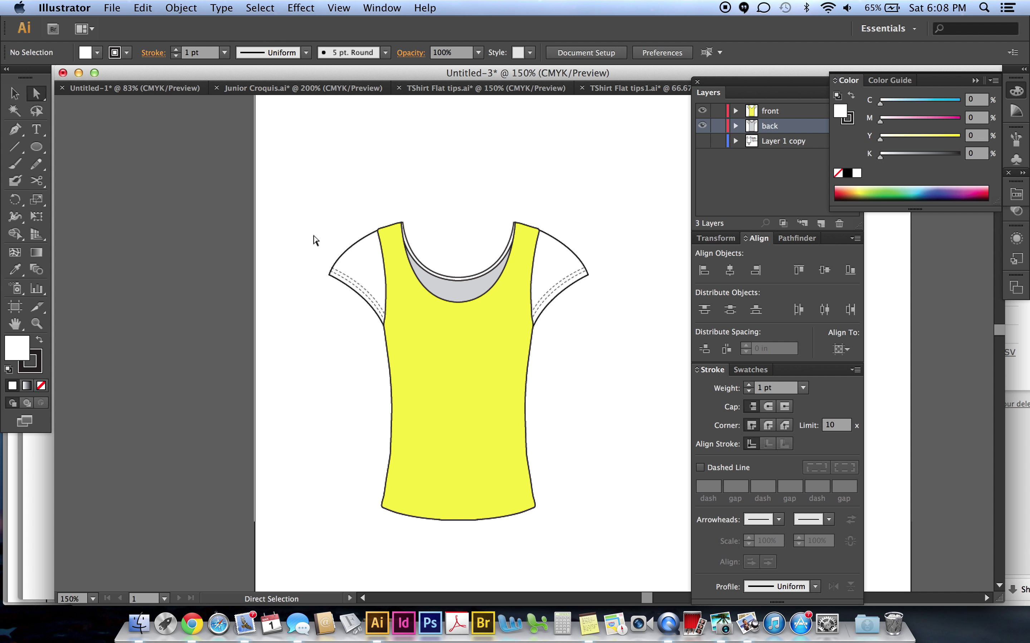
Copy the front neckline curve and paste a duplicate in front.
left_click(420, 289)
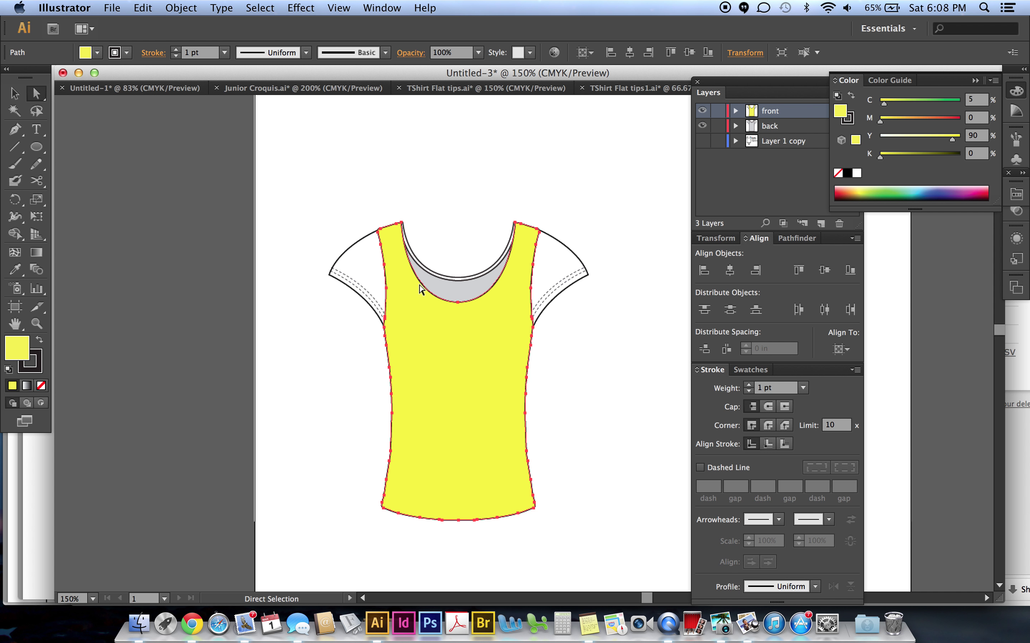
left_click(430, 237)
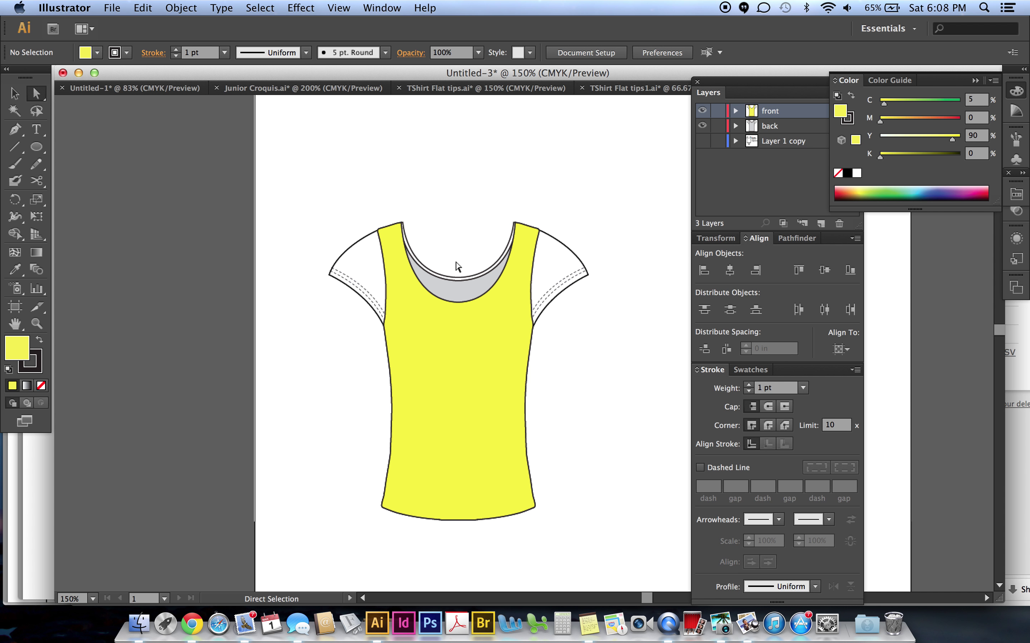
left_click(459, 302)
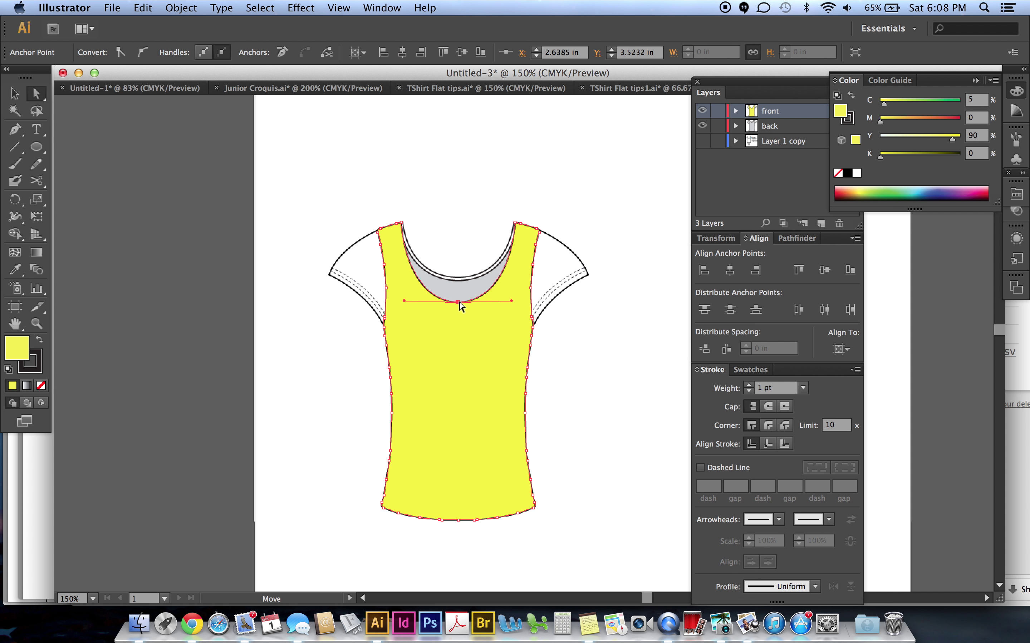
key("super")
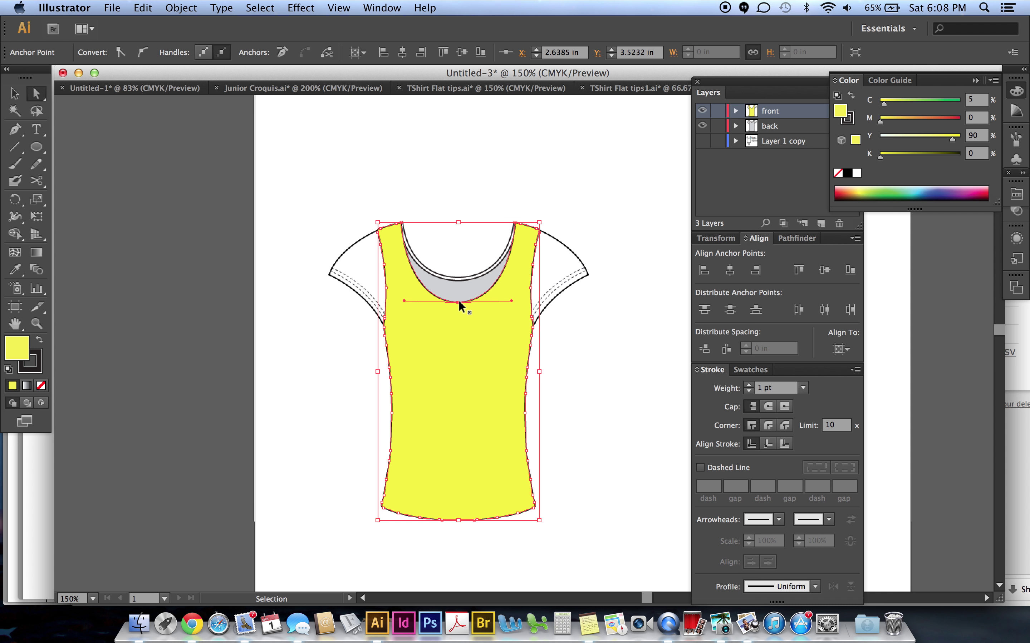
key("super+z")
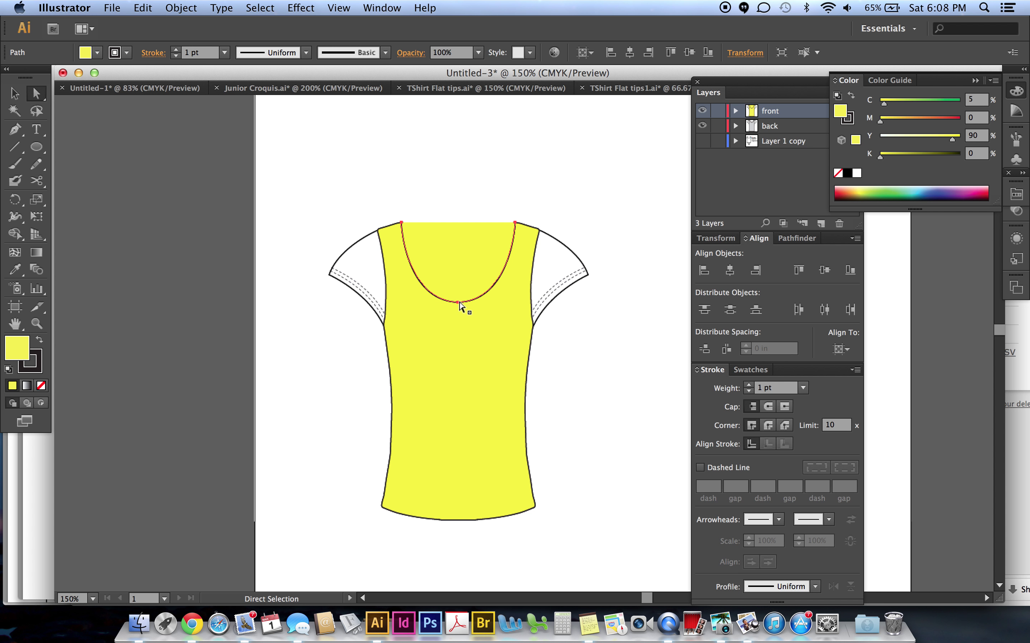
Give the duplicated neckline curve no fill and a 3 pt stroke weight.
left_click(42, 386)
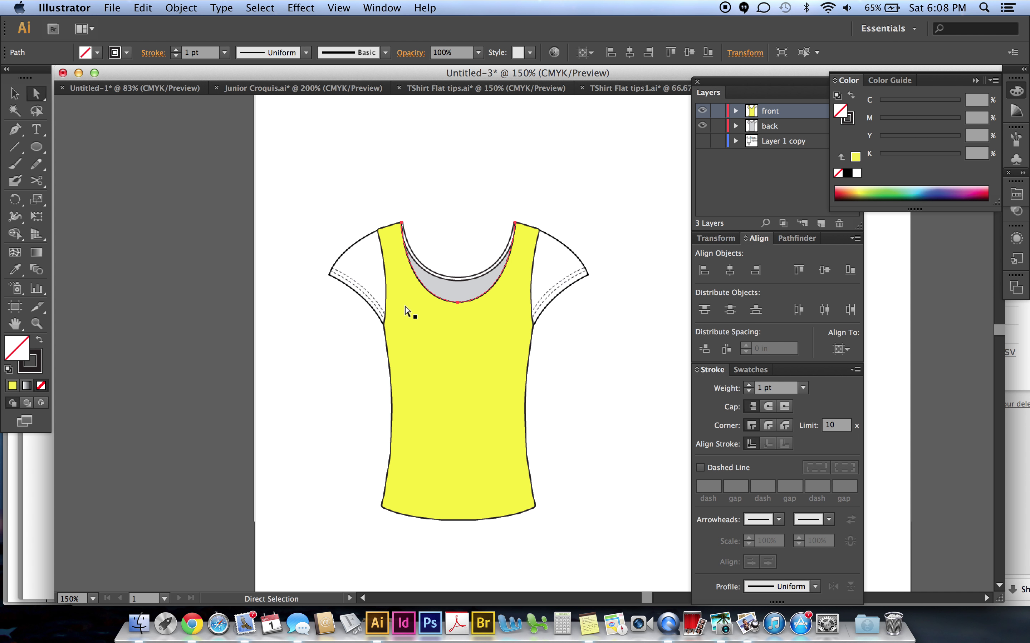
left_click(748, 385)
left_click(749, 385)
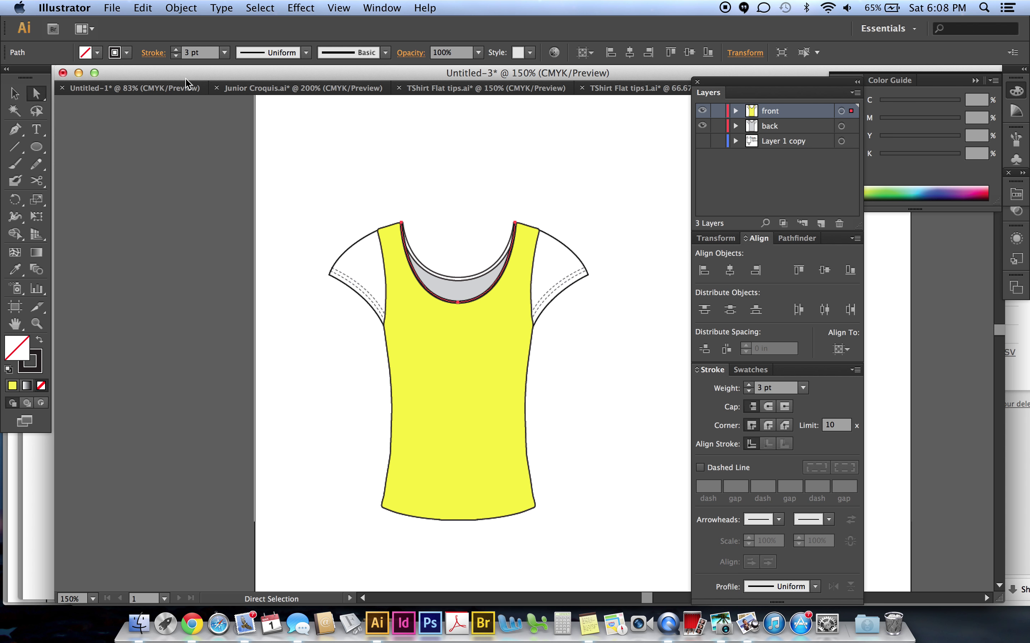
left_click(183, 8)
Expand the front neckline stroke into a shape and swap its fill and stroke.
left_click(184, 151)
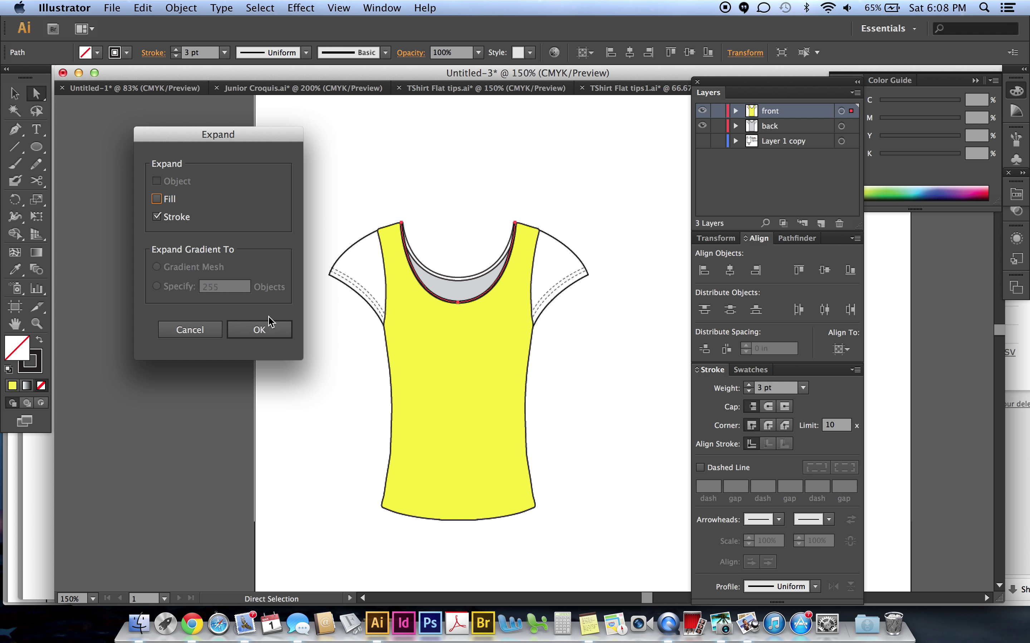
left_click(260, 330)
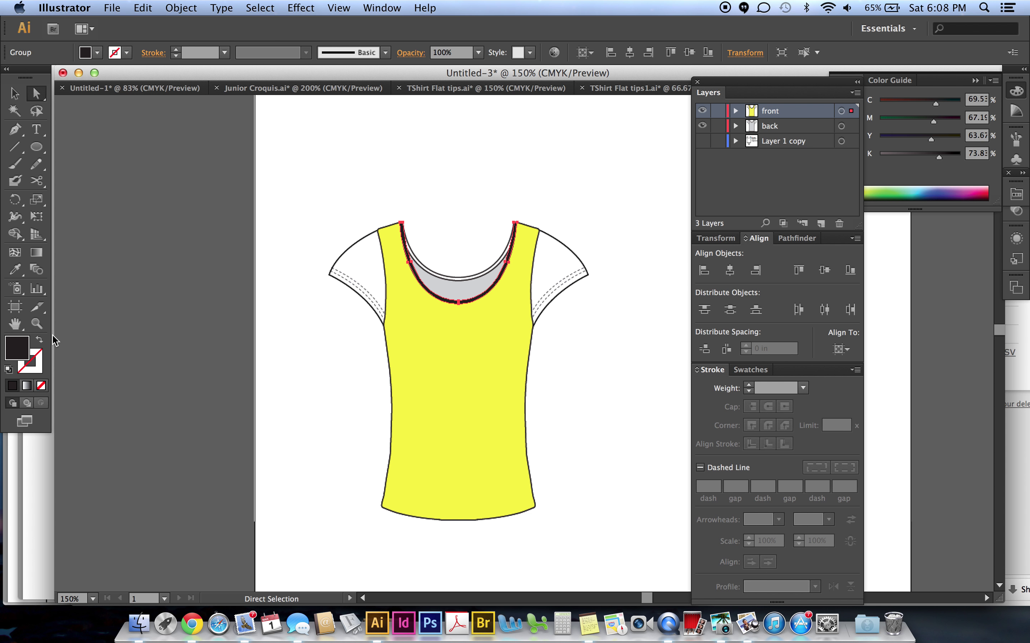
left_click(40, 341)
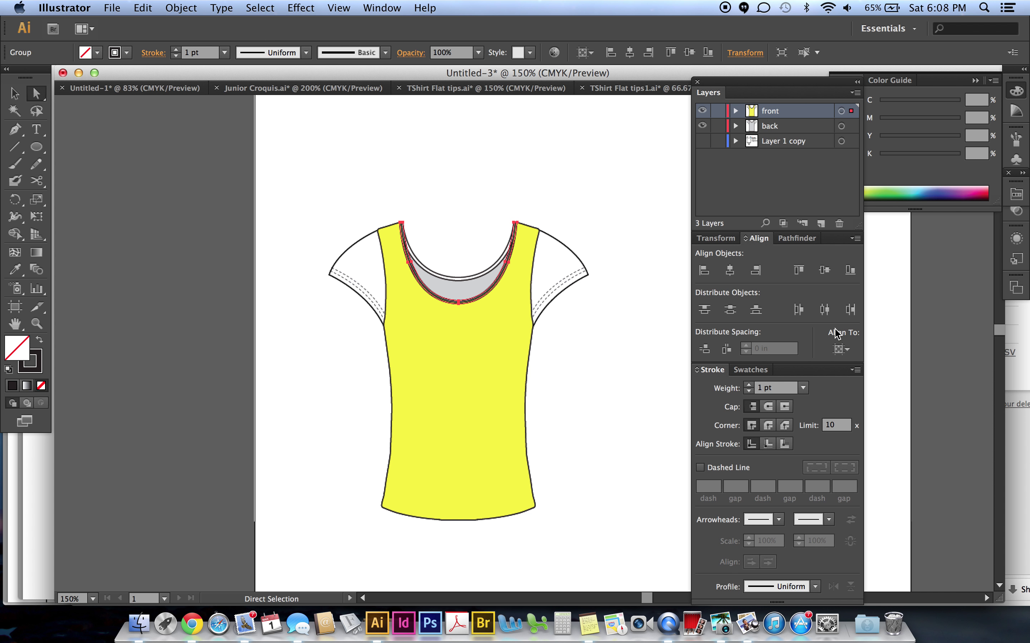
Fill the front neckline band white using the CMYK Color panel.
left_click(905, 83)
left_click(844, 80)
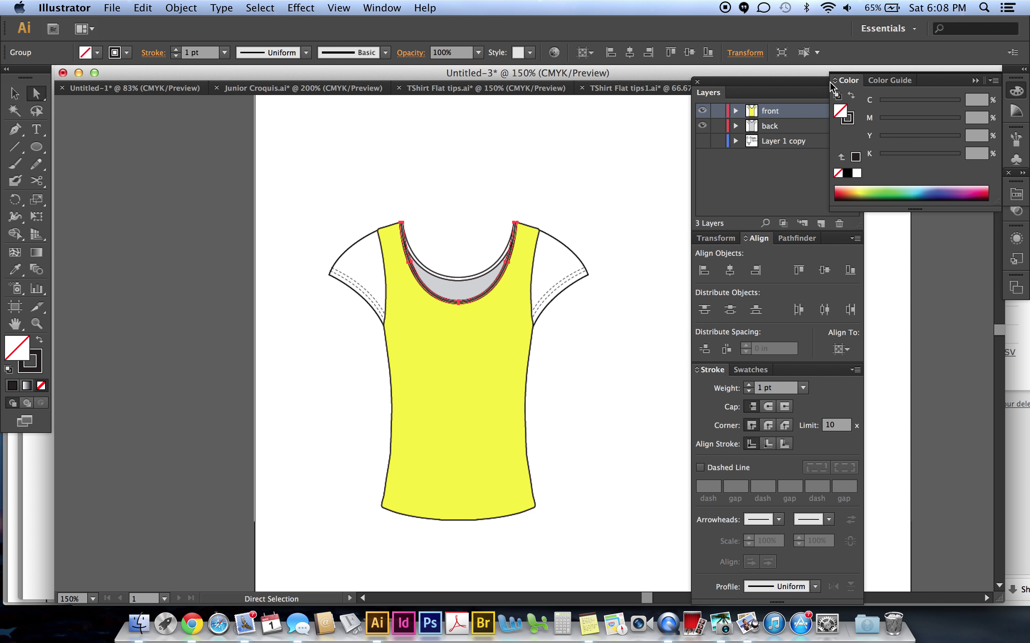
left_click(854, 158)
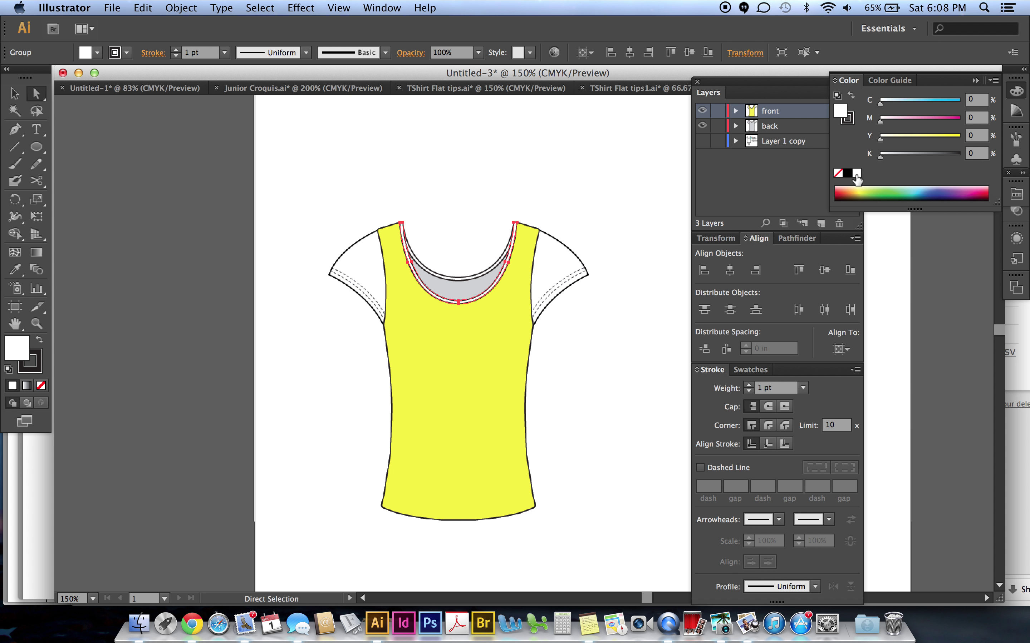
left_click(232, 143)
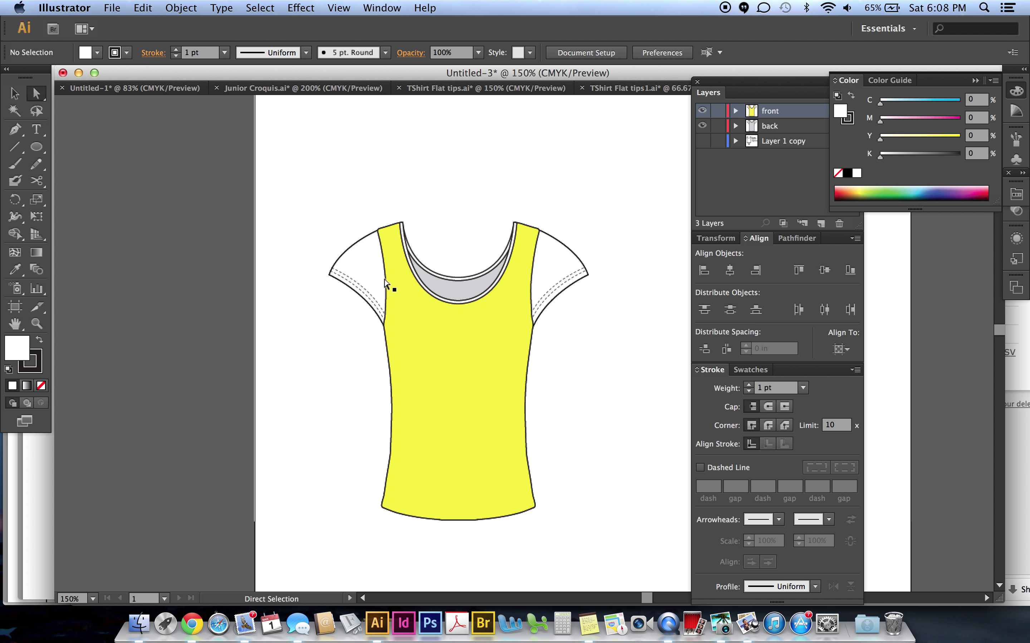
Eyedropper the body's yellow onto both sleeves, undoing an accidental grey sample.
left_click(354, 248)
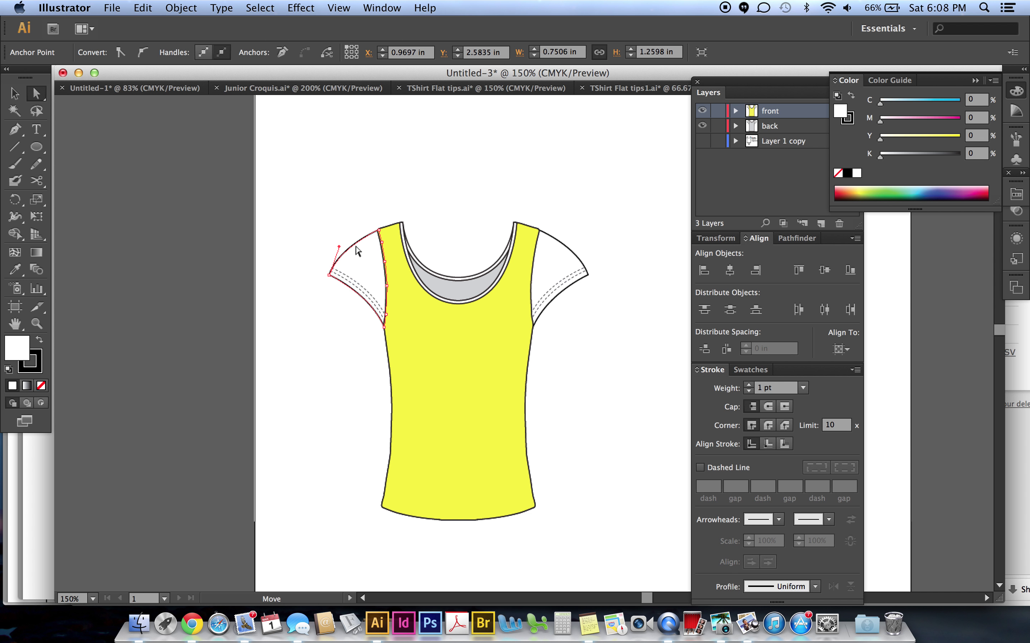
left_click(551, 264, "shift")
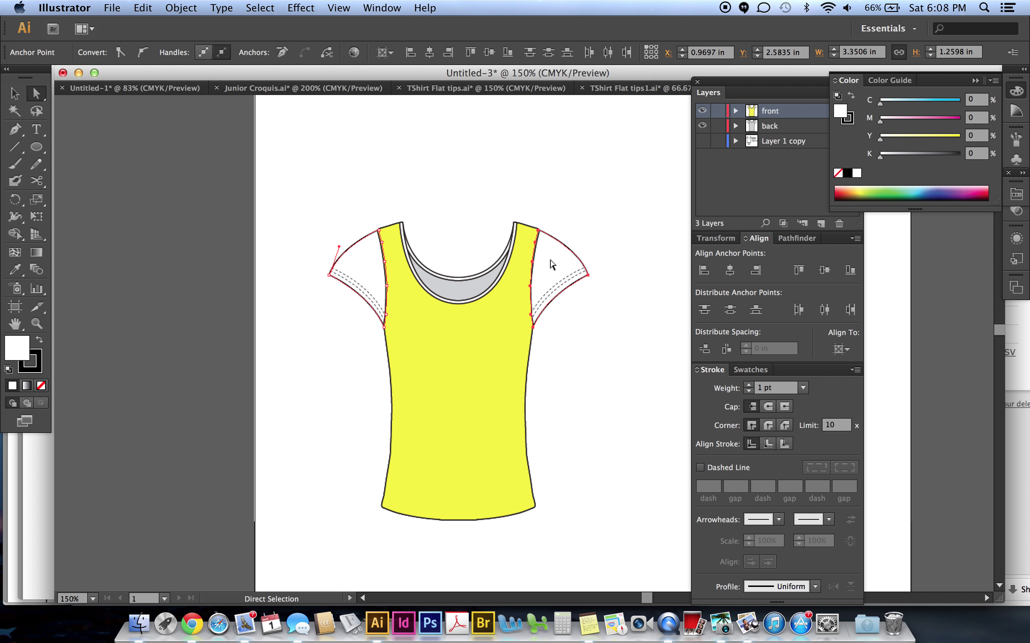
left_click(17, 269)
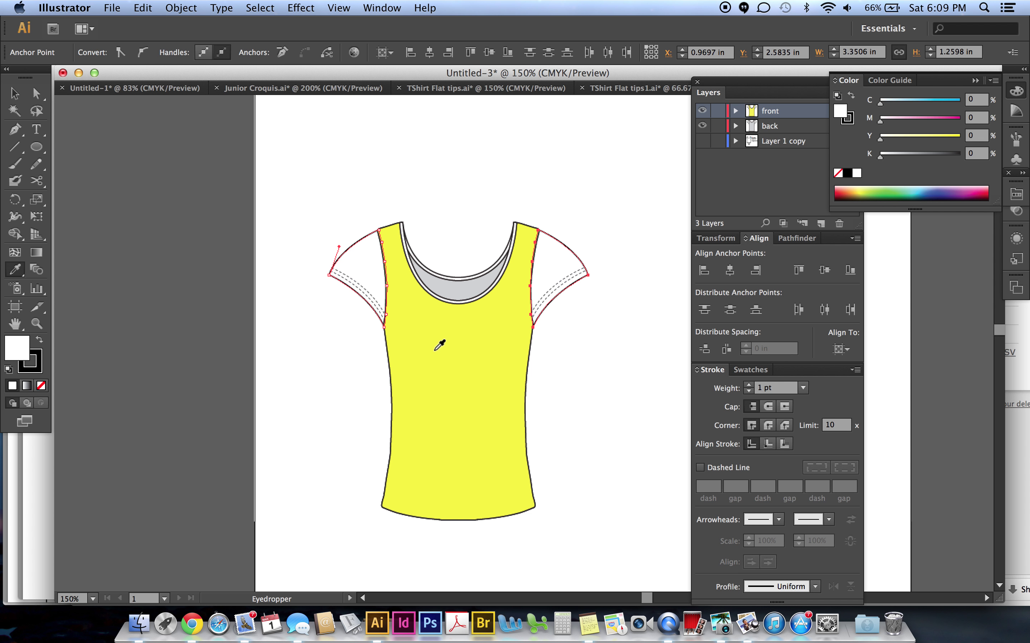
left_click(438, 352)
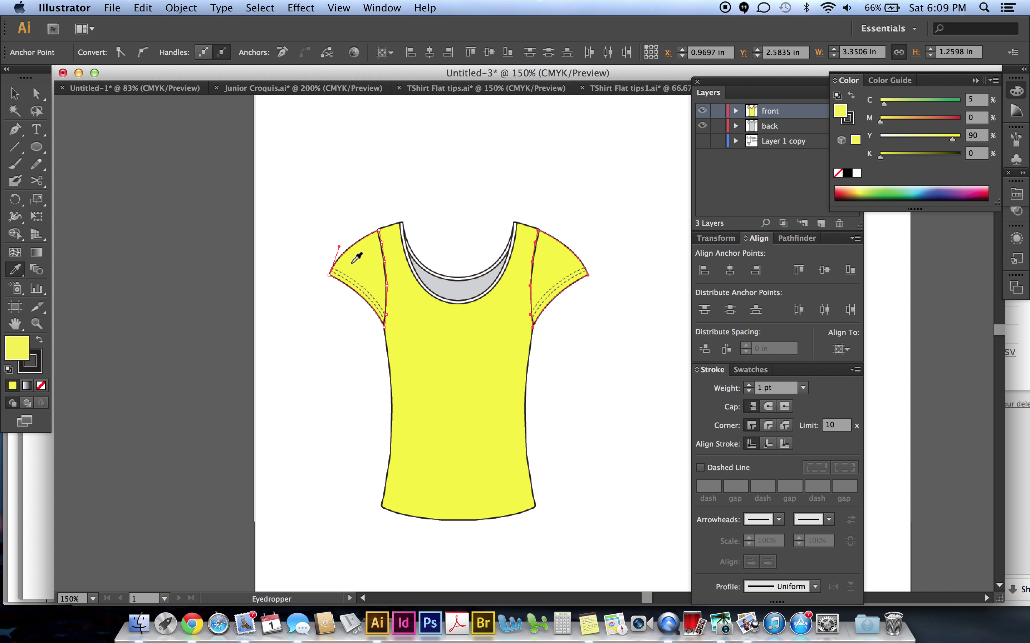
left_click(173, 150)
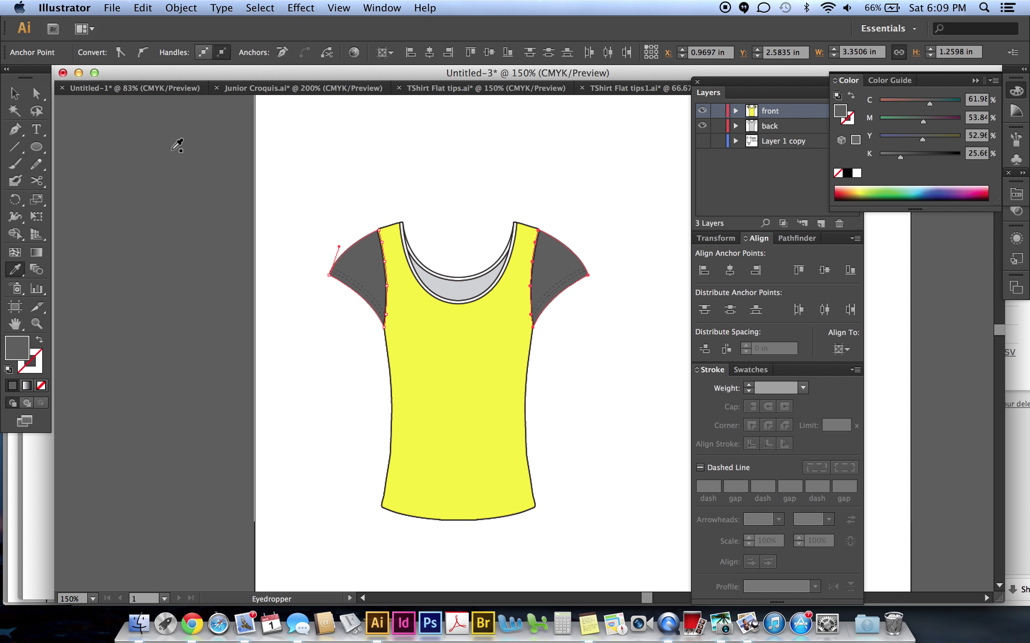
key("super+z")
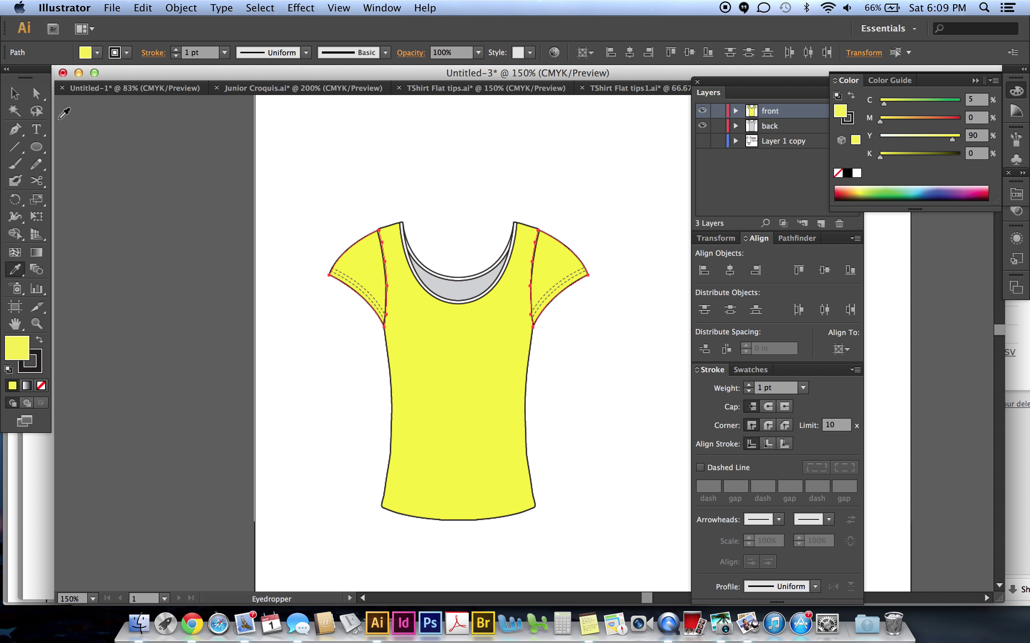
Send the yellow body backward with Cmd+[ so the double dashed hem stitching shows.
key("v")
left_click(315, 169)
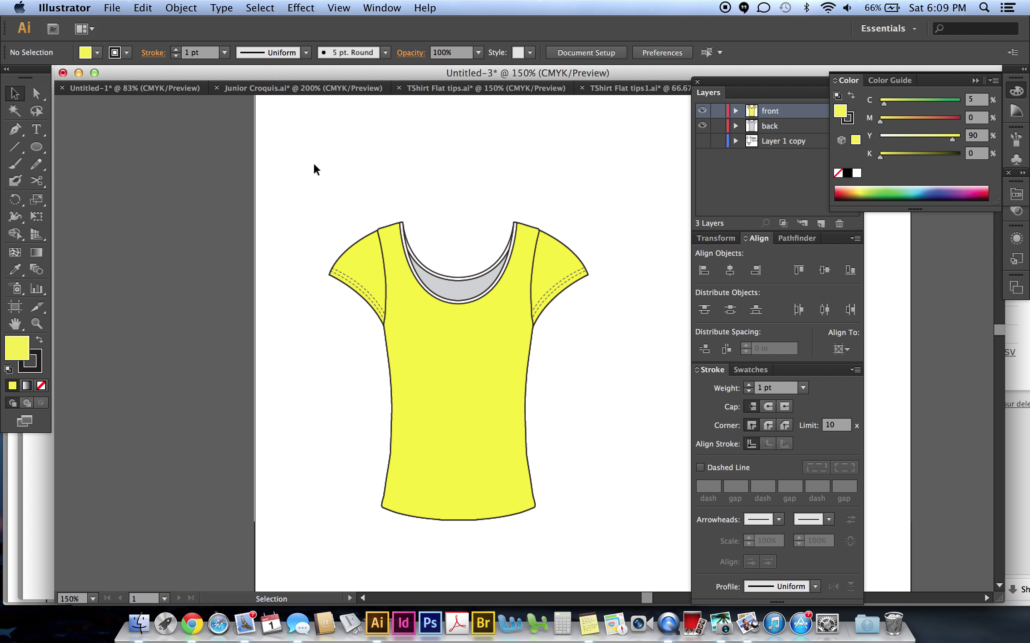
left_click(421, 426)
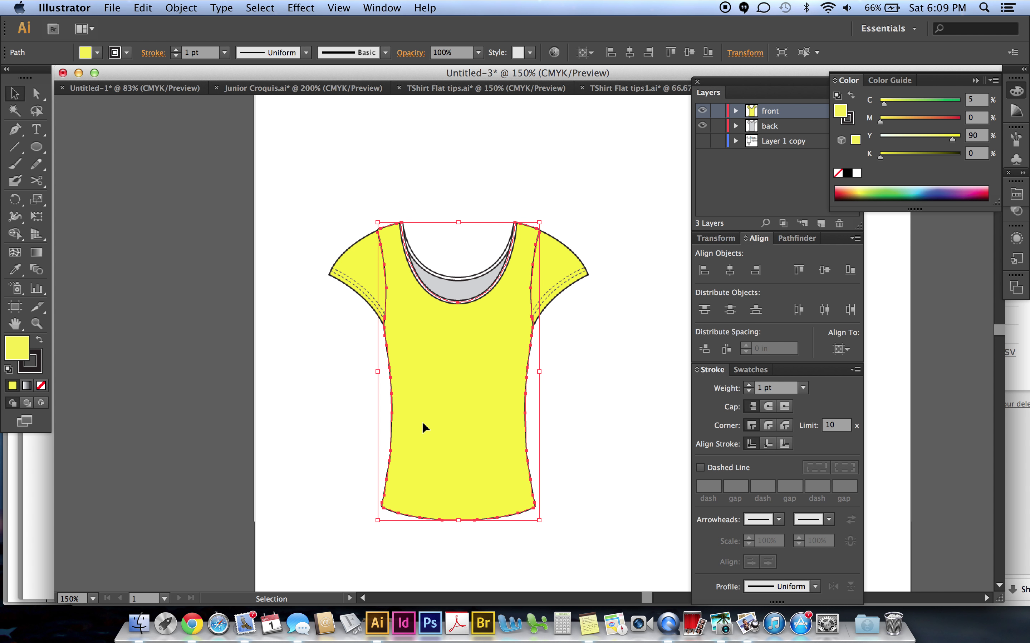
left_click(601, 520)
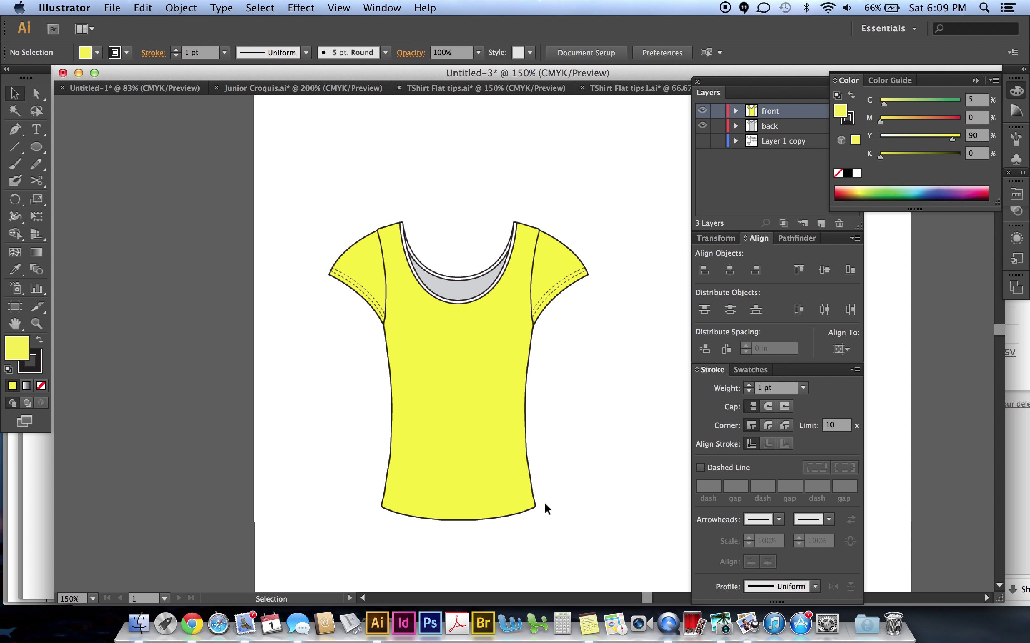
left_click(528, 495)
key("super+bracketleft")
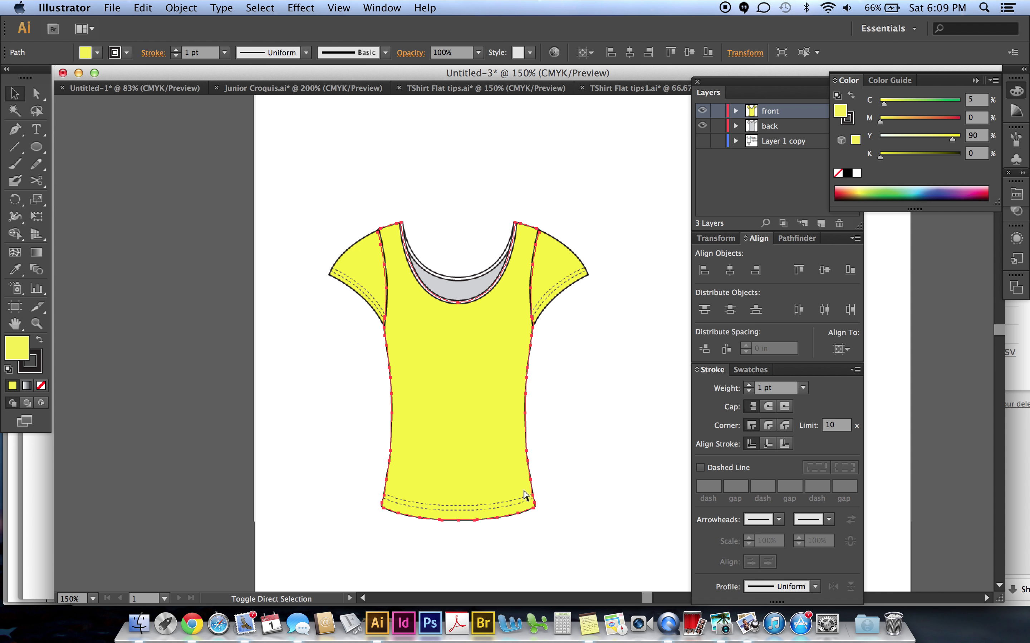
left_click(587, 441)
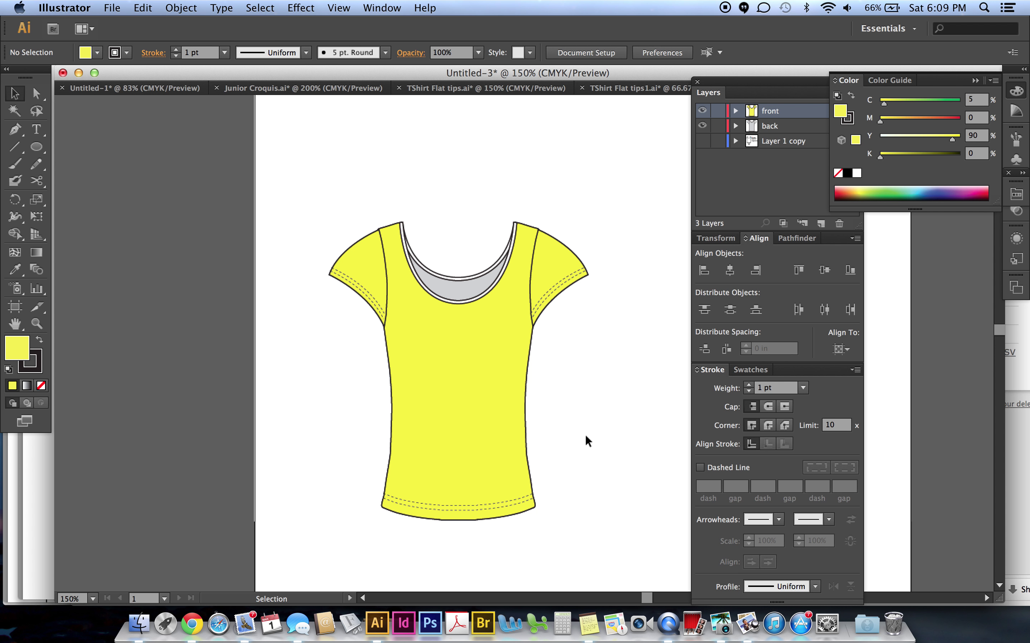
left_click(510, 438)
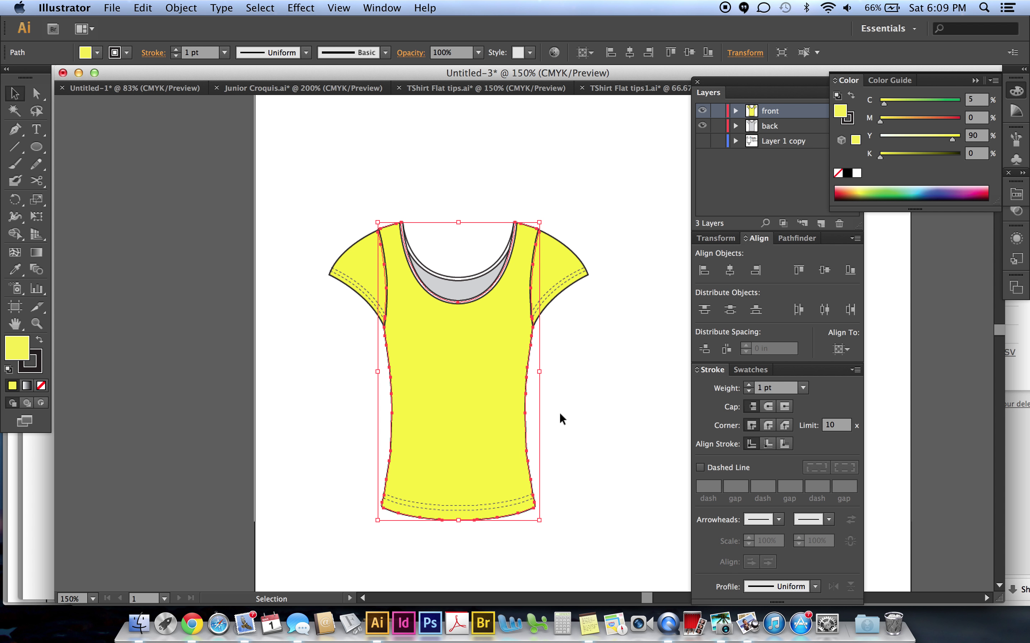
left_click(561, 420)
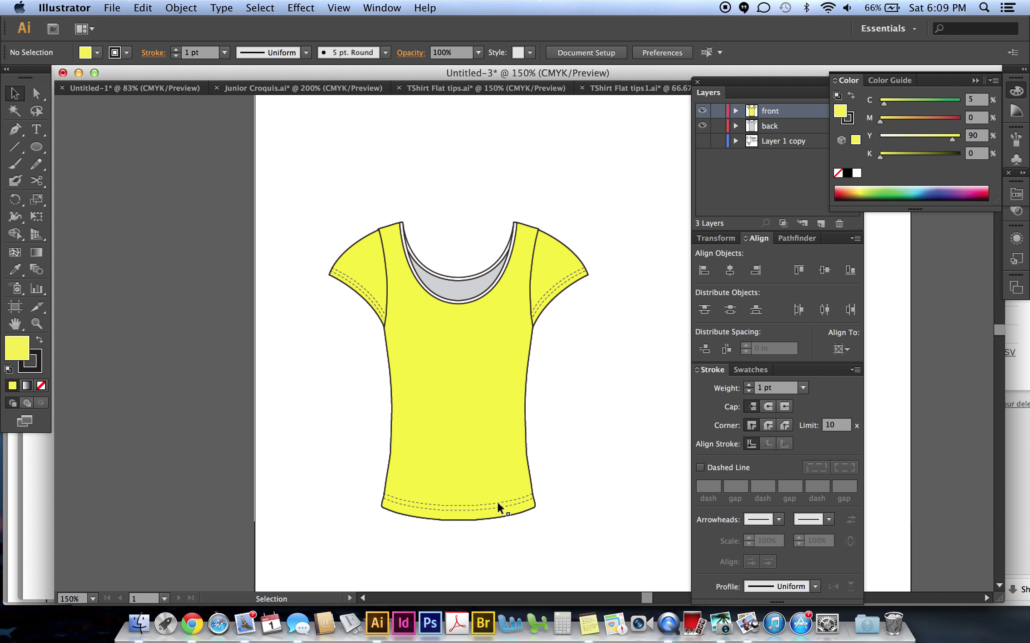